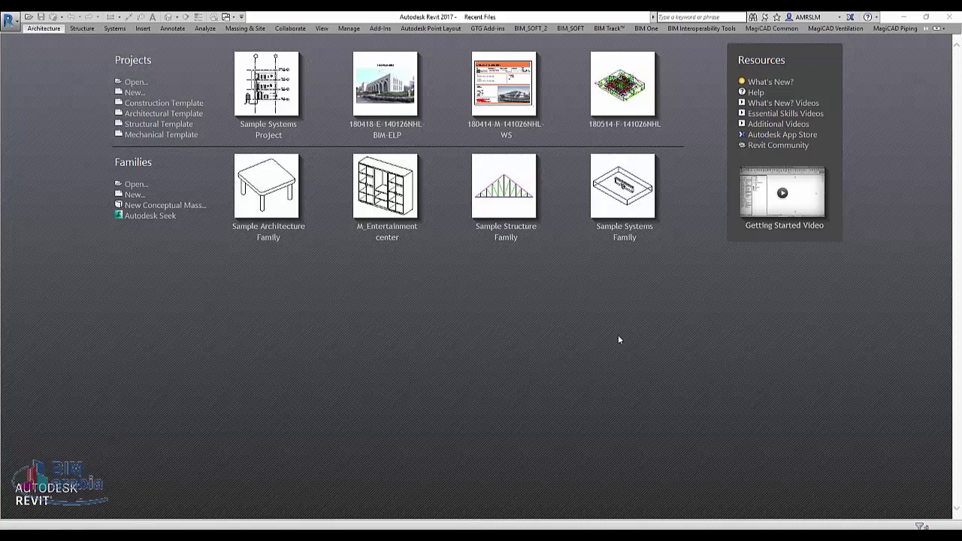
- Create Project1 from the Structural Template, keeping the Project option
left_click(135, 92)
left_click(498, 258)
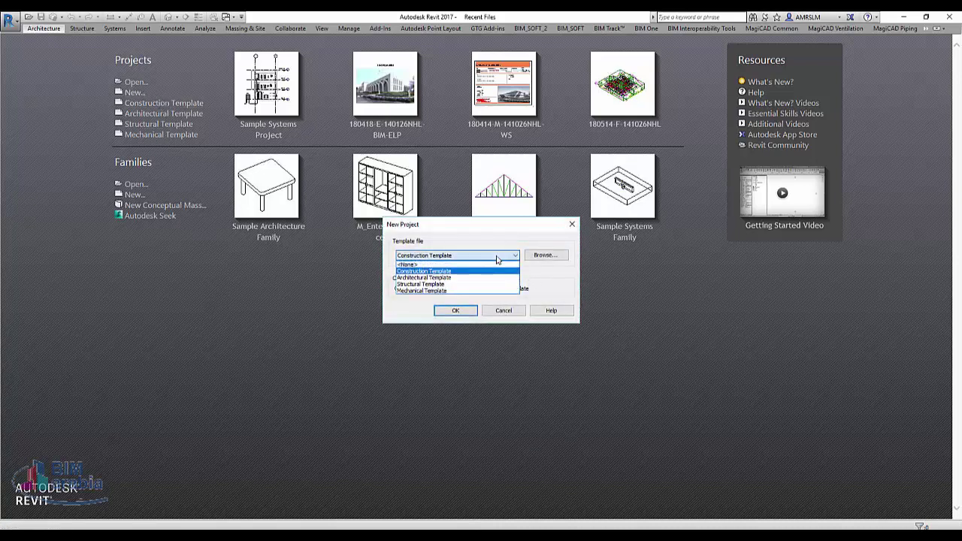
left_click(455, 291)
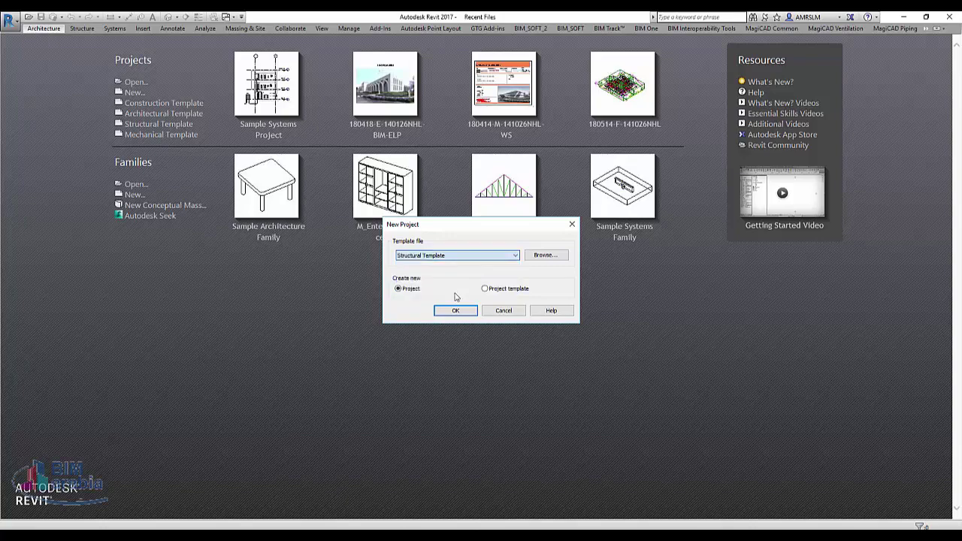
left_click(457, 312)
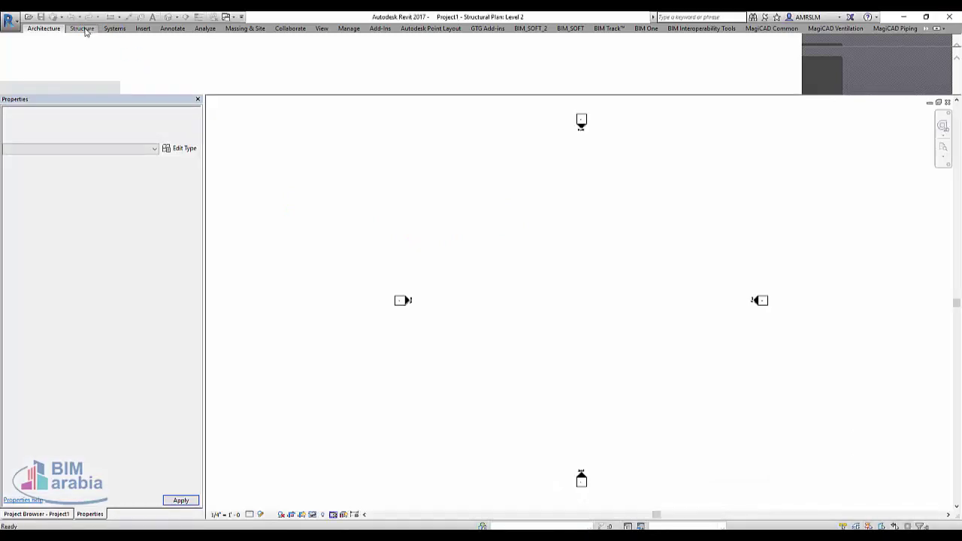
- Sketch a 104'-0" x 104'-0" rectangular boundary on Level 2 and finish the structural floor
left_click(83, 28)
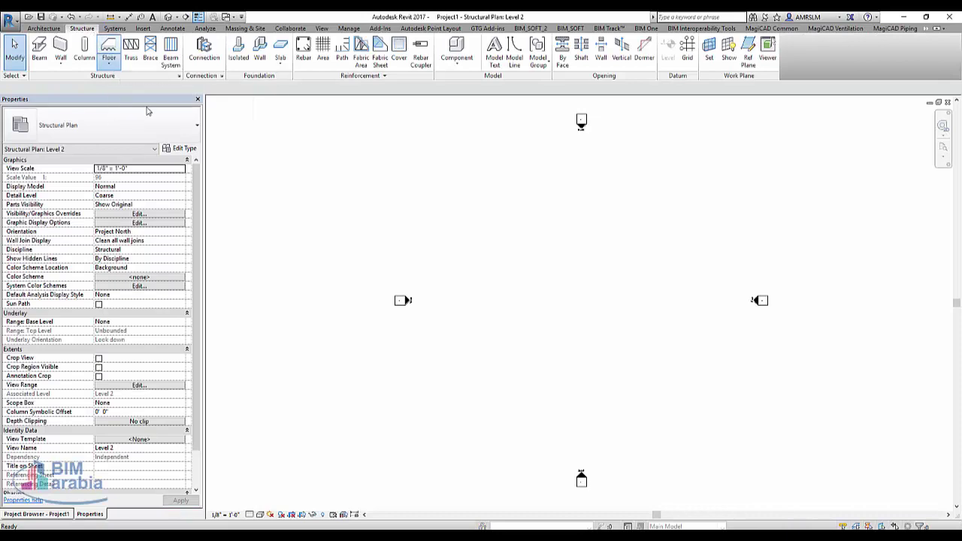
left_click(389, 138)
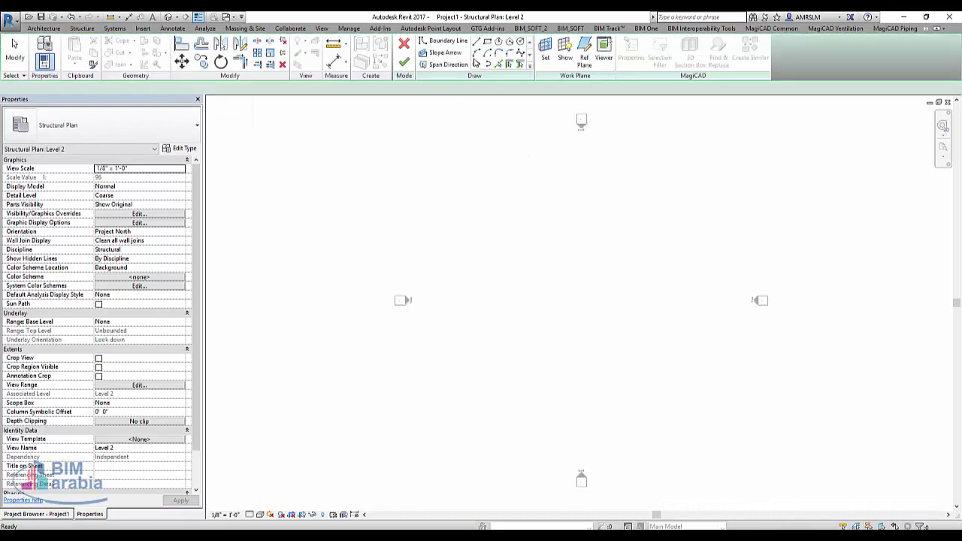
left_click(460, 166)
left_click(711, 419)
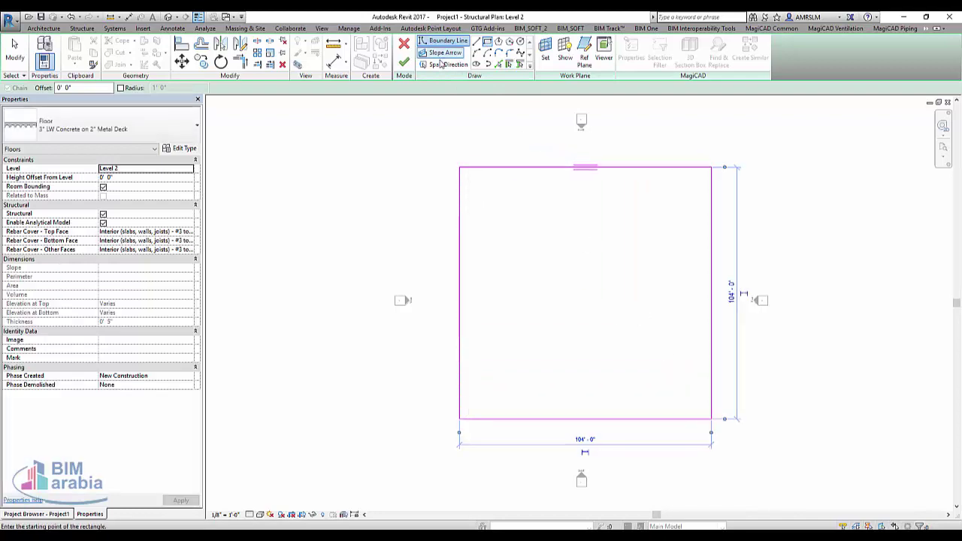
key("Escape")
left_click(404, 65)
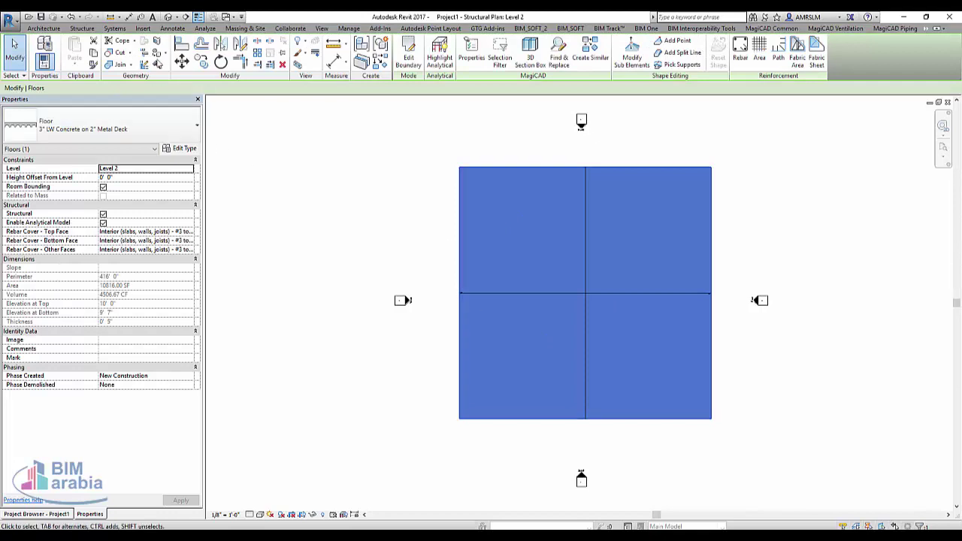
left_click(83, 29)
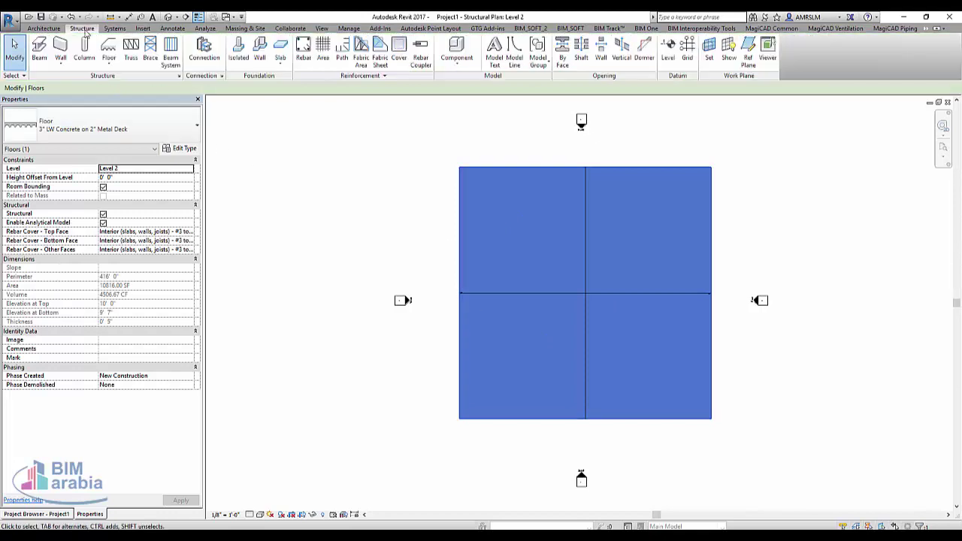
left_click(399, 55)
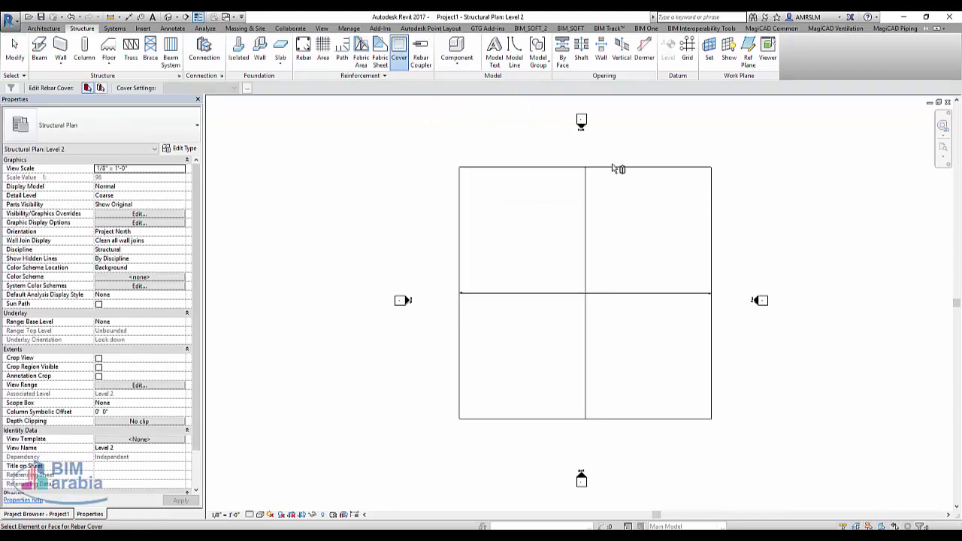
left_click(555, 174)
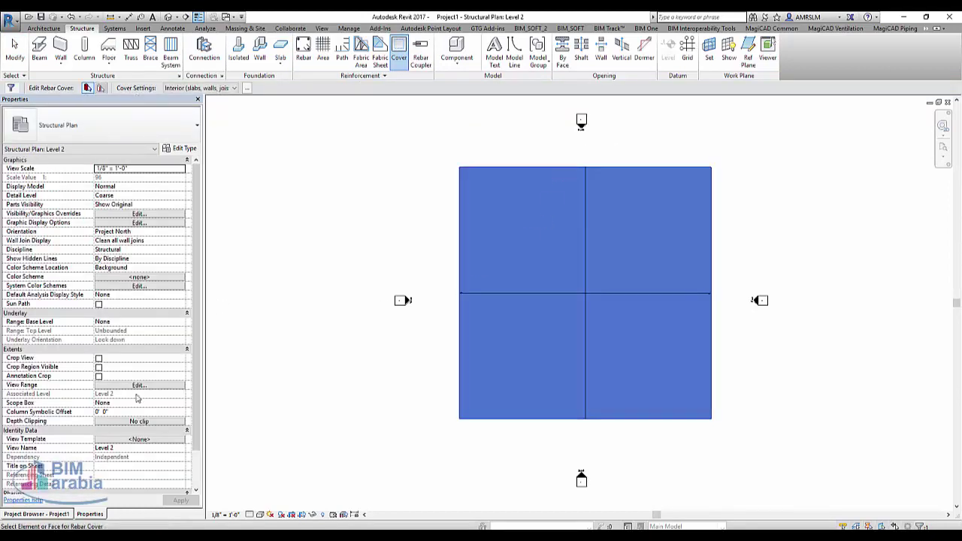
left_click(201, 88)
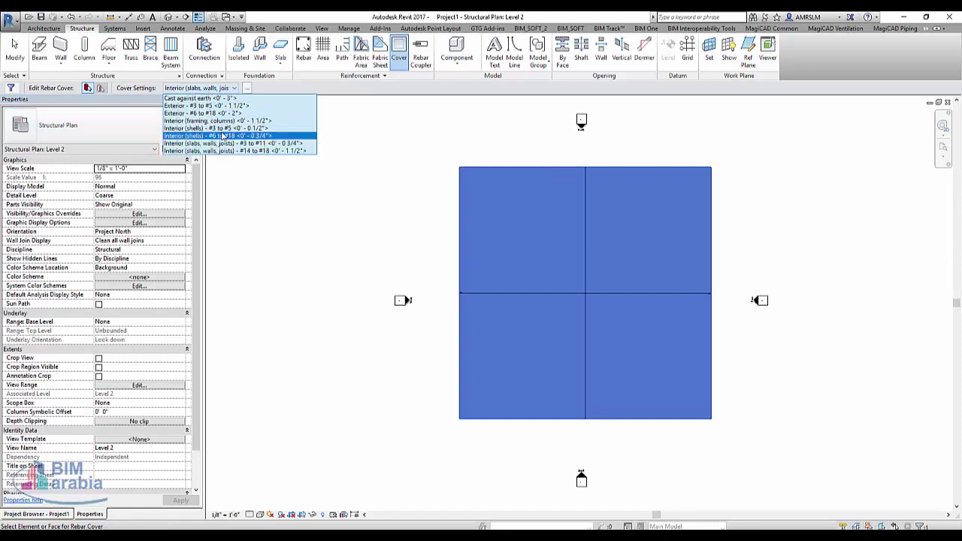
left_click(254, 183)
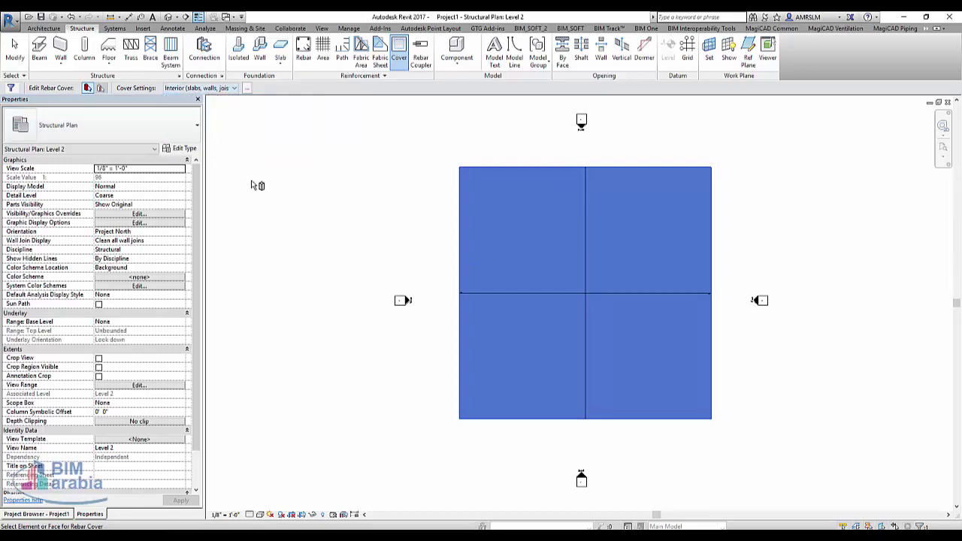
left_click(311, 65)
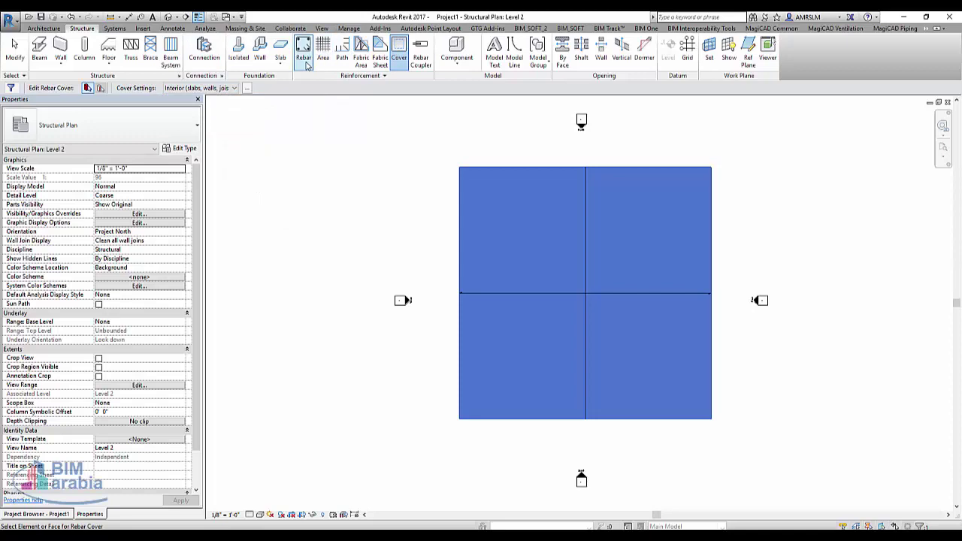
left_click(502, 297)
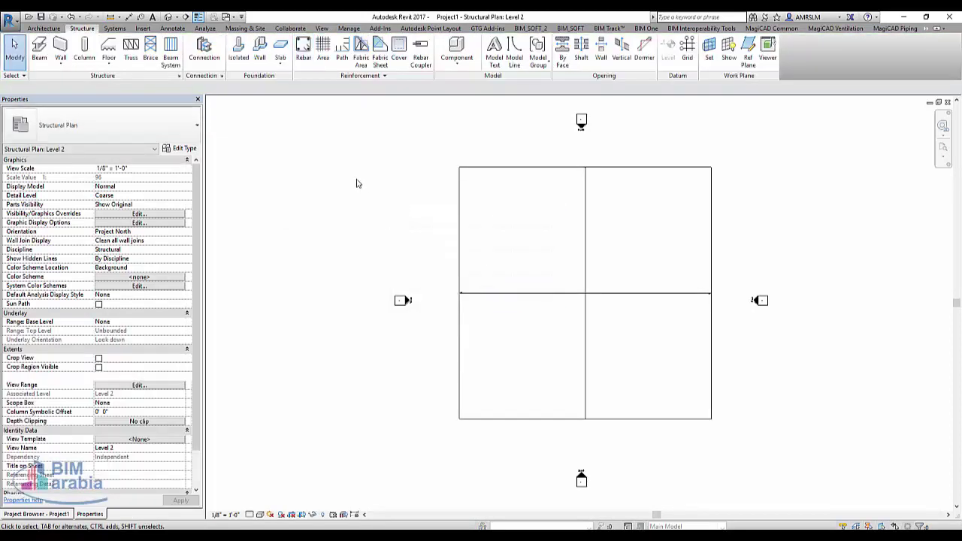
left_click(503, 173)
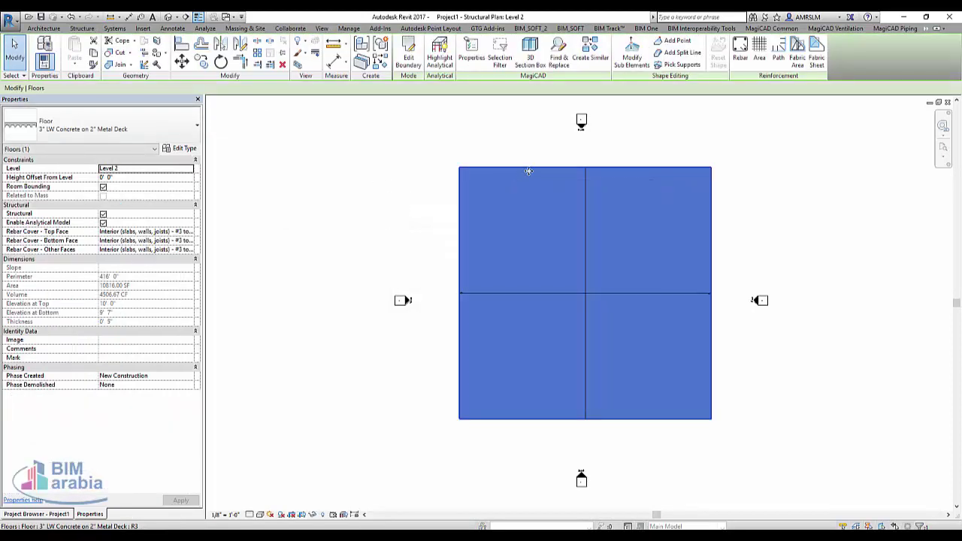
- Add rectangular area reinforcement covering the entire slab from corner to corner
left_click(760, 54)
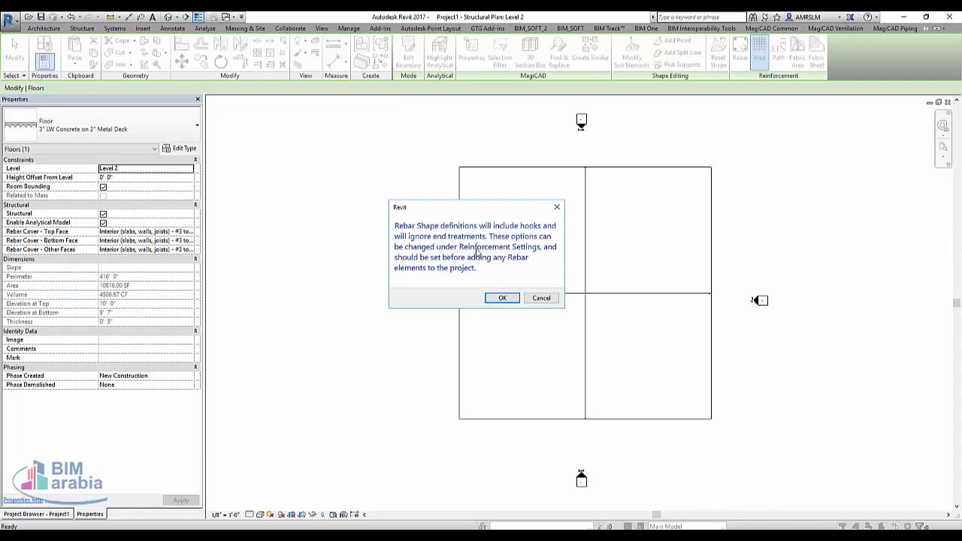
left_click(503, 299)
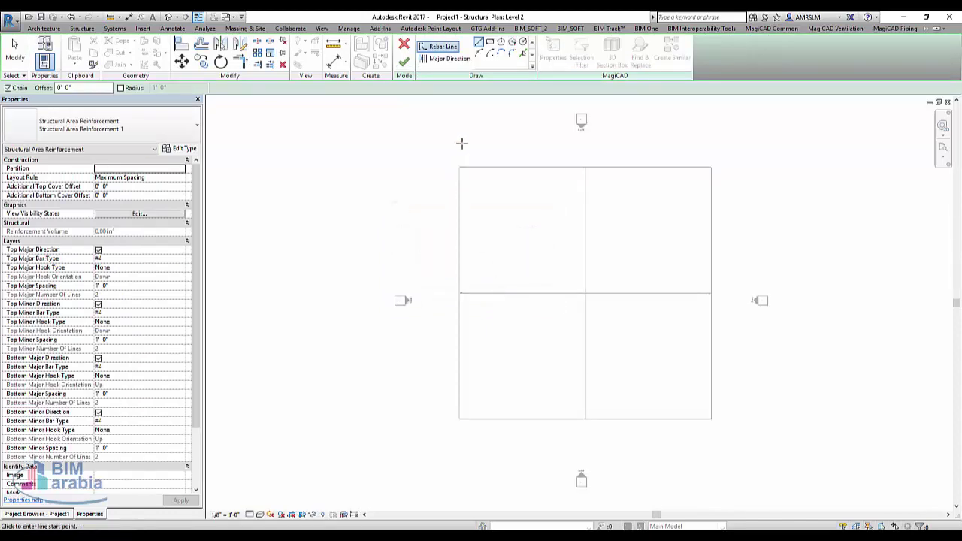
left_click(489, 42)
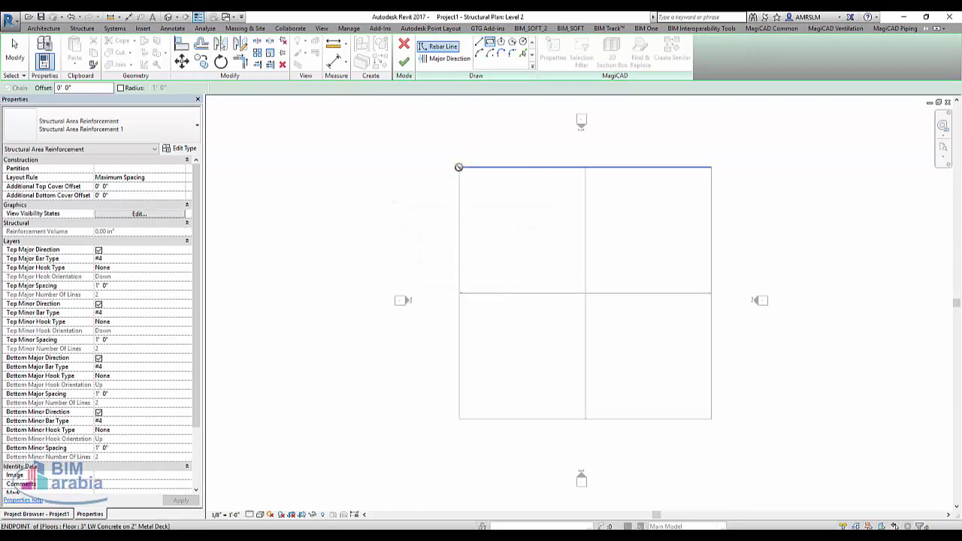
left_click(459, 167)
left_click(711, 419)
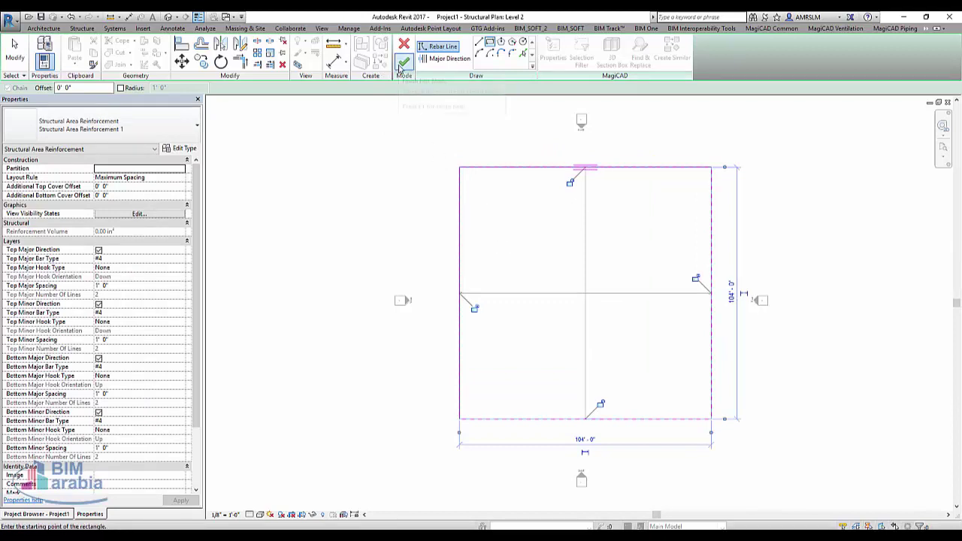
left_click(402, 67)
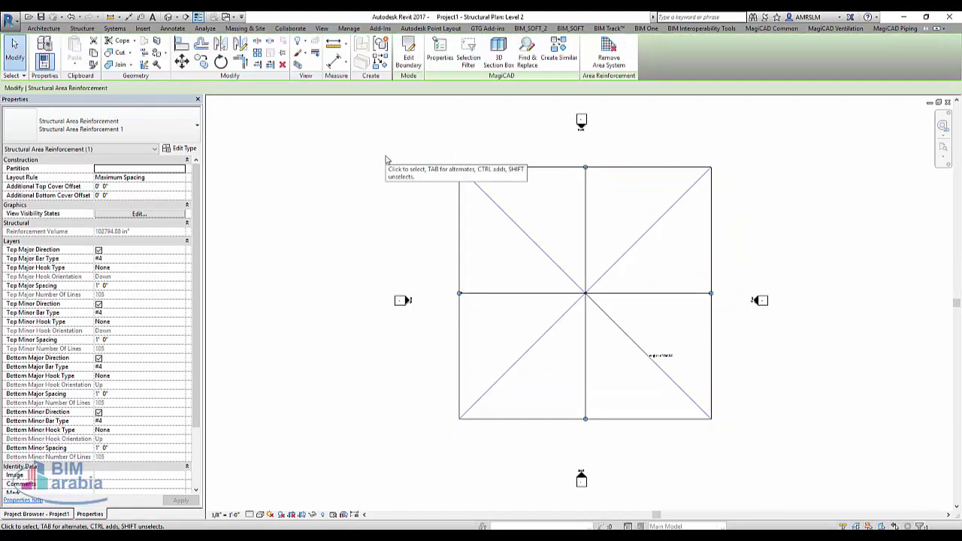
- Set the rebar to show unobscured in Level 1 and 3D views, then view it in {3D}
left_click(138, 215)
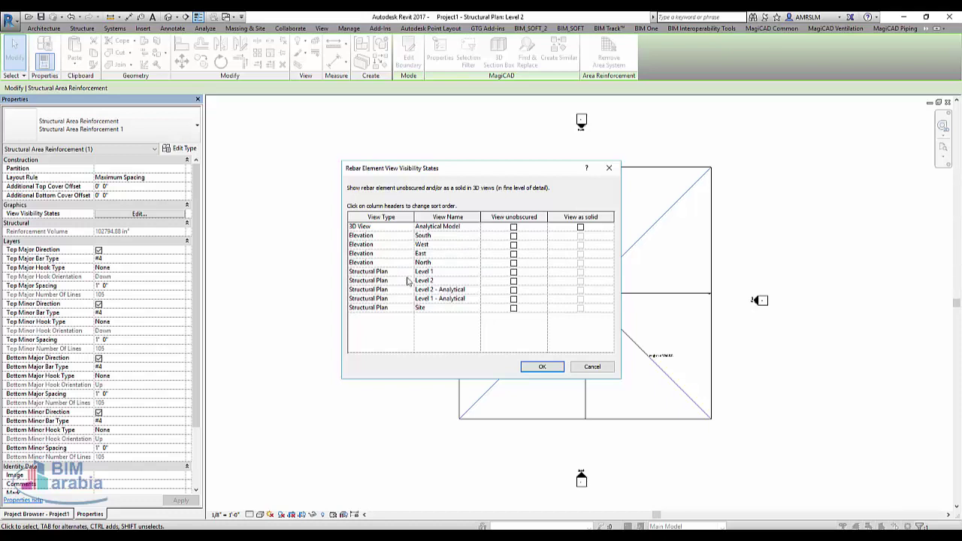
left_click(523, 284)
left_click(513, 275)
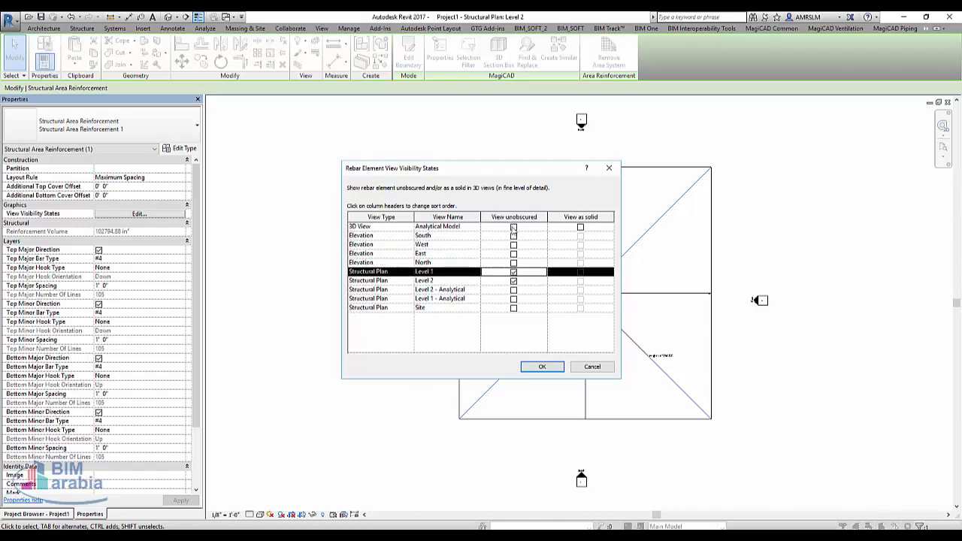
left_click(513, 227)
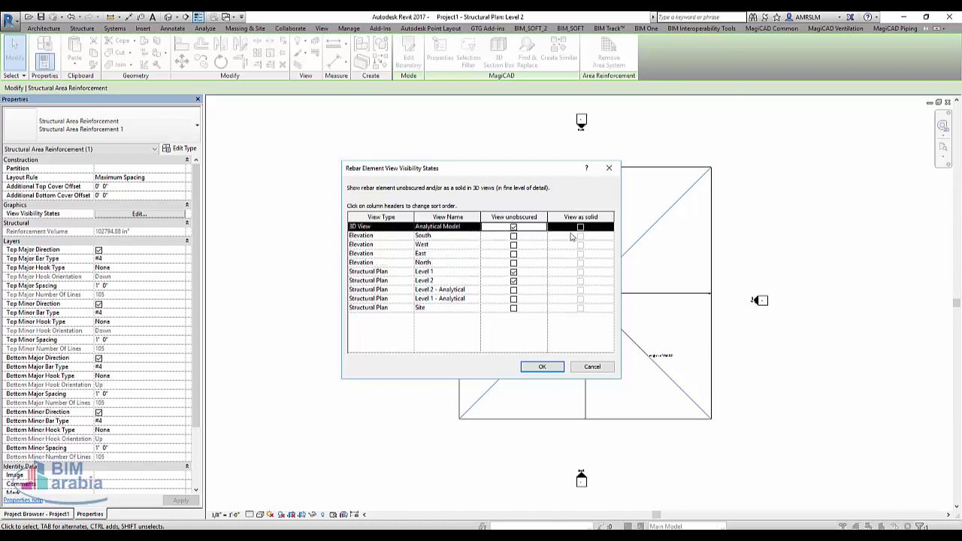
left_click(581, 229)
left_click(542, 367)
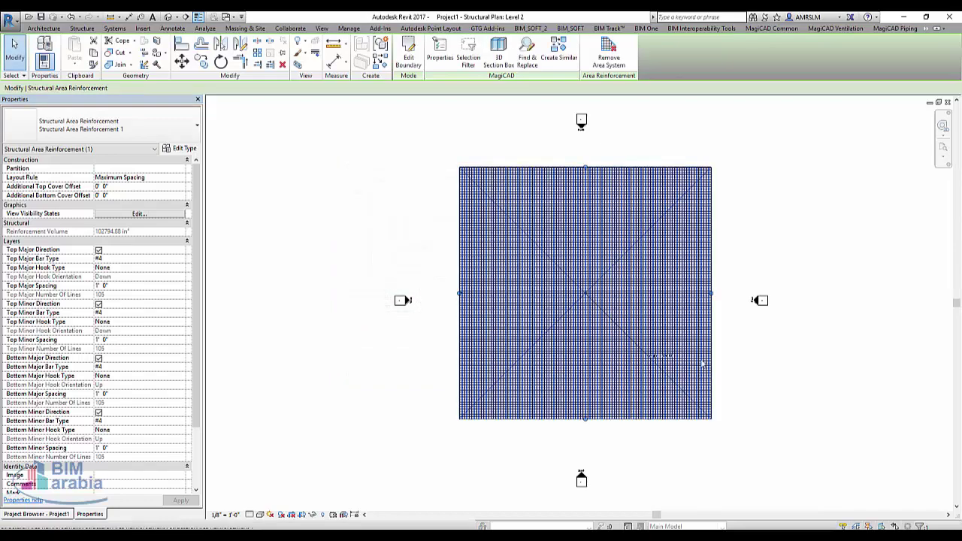
left_click(169, 17)
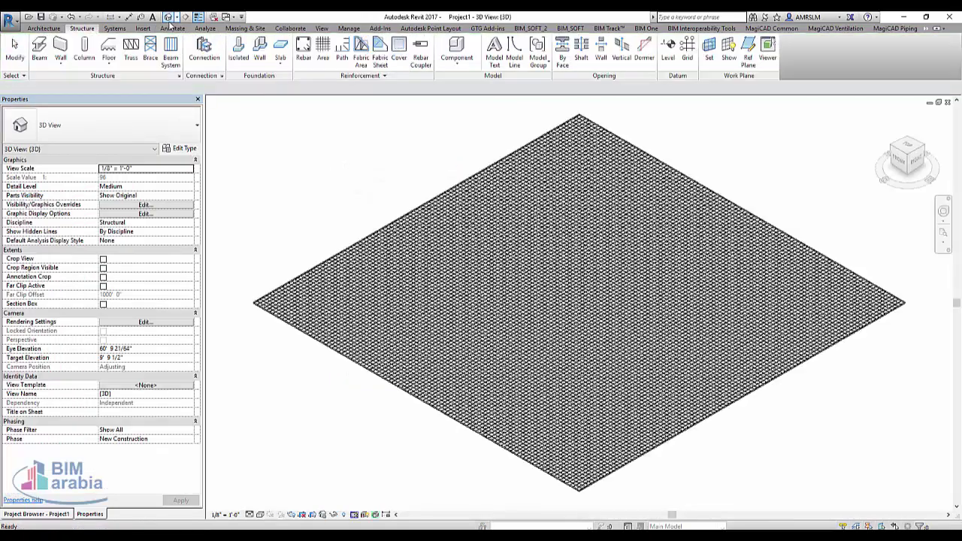
- Turn on Override Type Settings in the rounding overrides of the slab's rebar set
scroll(466, 481, "up", 2)
scroll(466, 405, "up", 1)
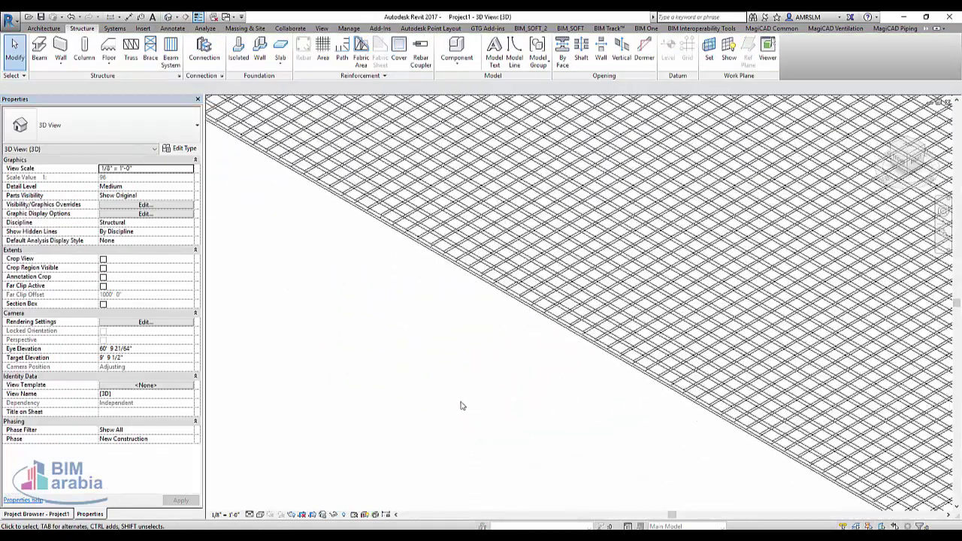
scroll(452, 414, "down", 3)
scroll(440, 406, "down", 2)
left_click(442, 338)
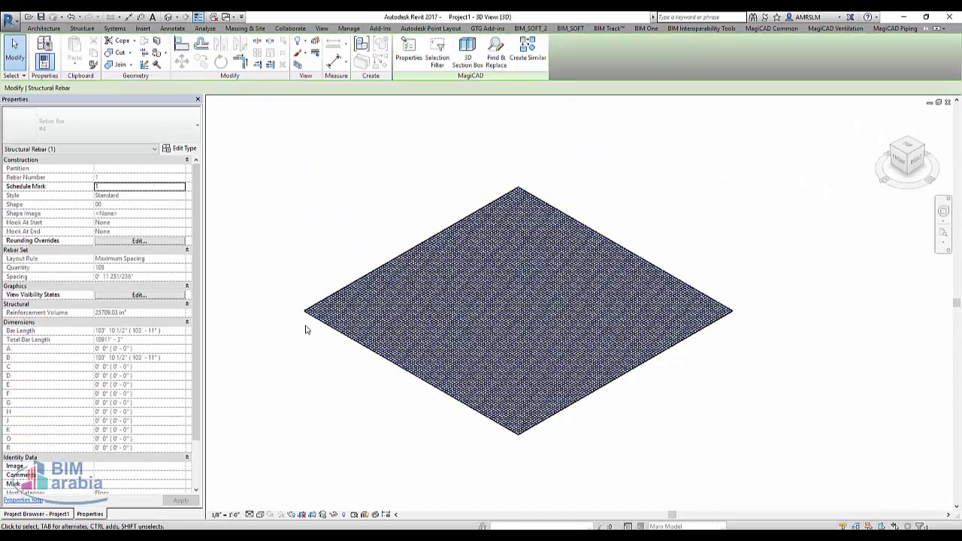
scroll(151, 407, "down", 3)
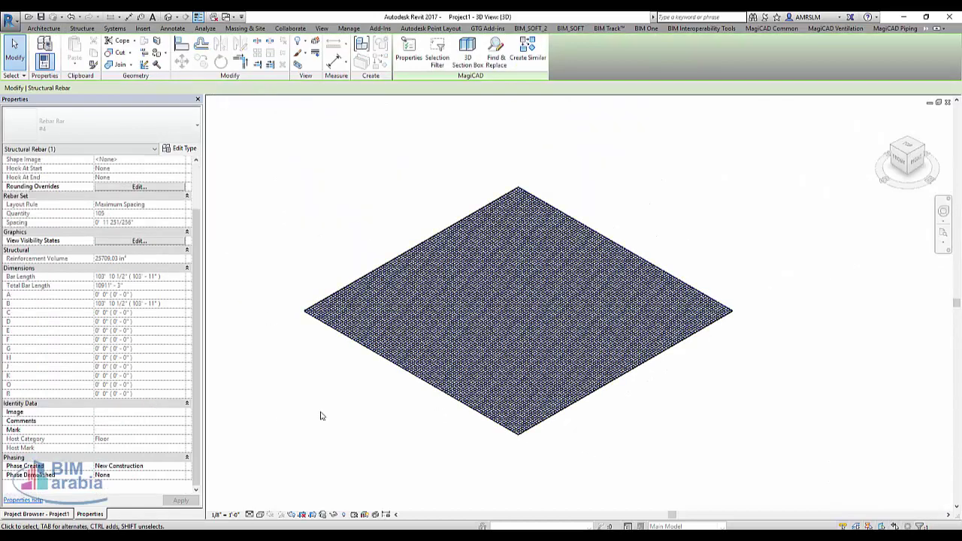
scroll(112, 241, "up", 3)
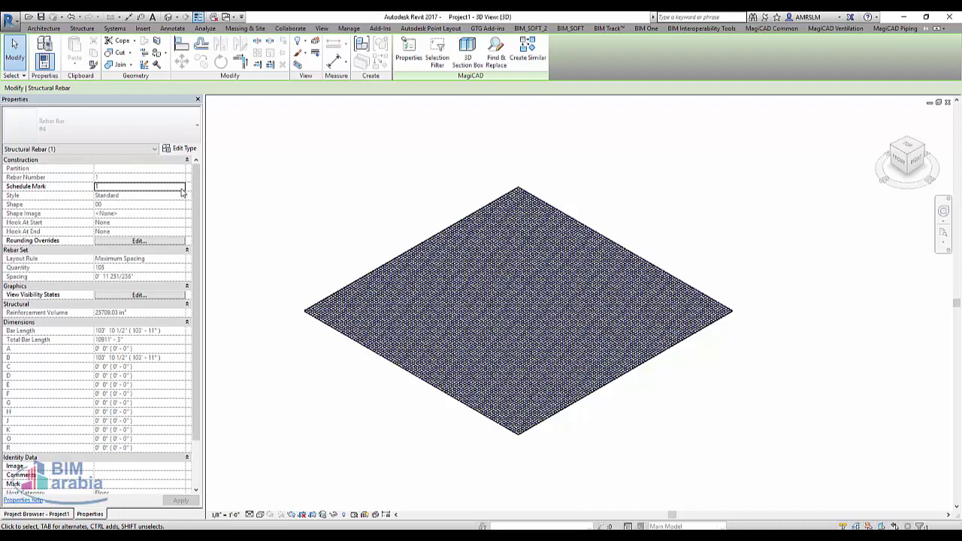
left_click(139, 241)
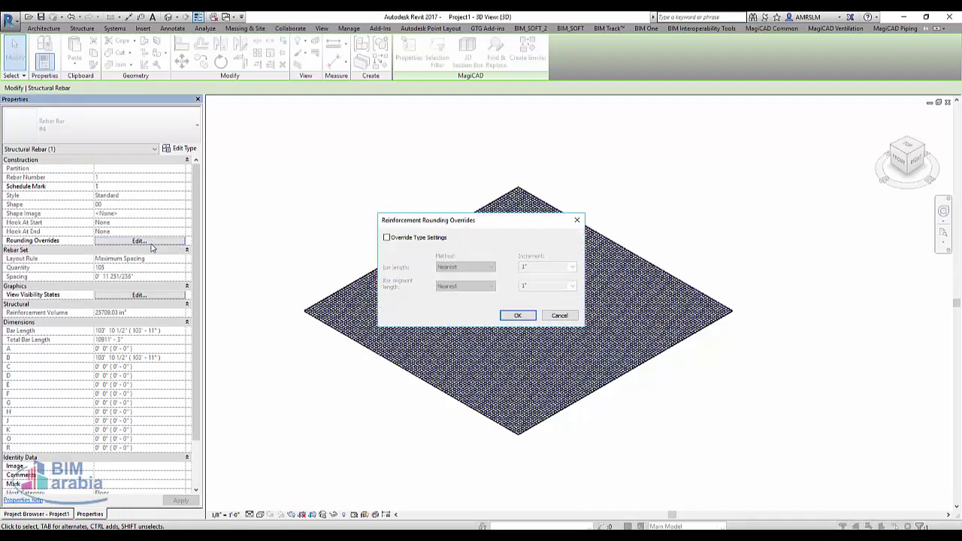
left_click(387, 238)
key("Escape")
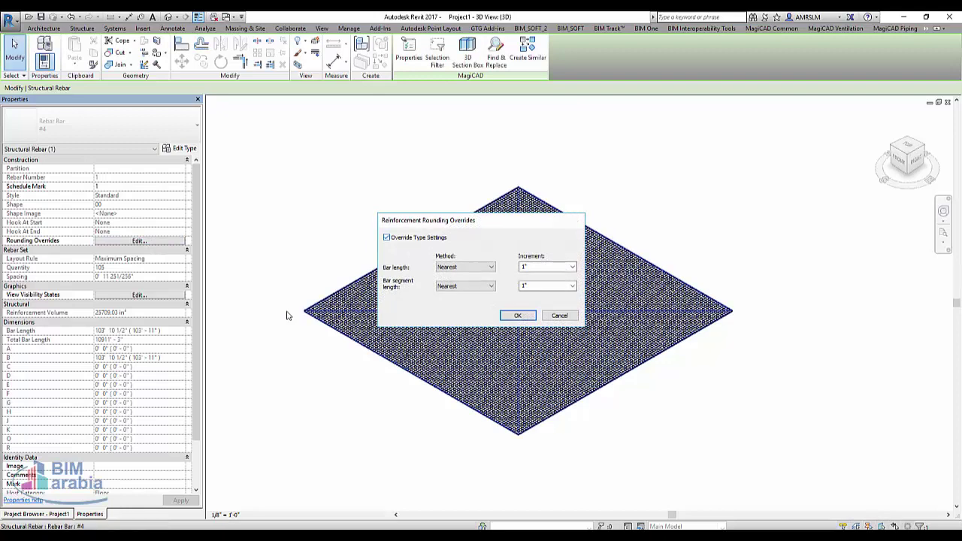
- Clear the selection and switch to the Structural Plan: Level 2 view
scroll(116, 348, "down", 3)
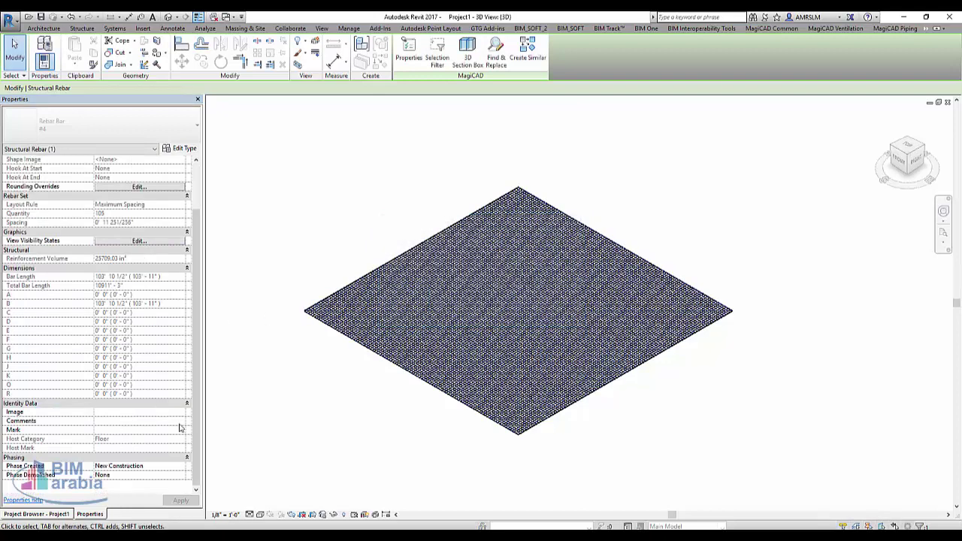
key("Escape")
left_click(504, 373)
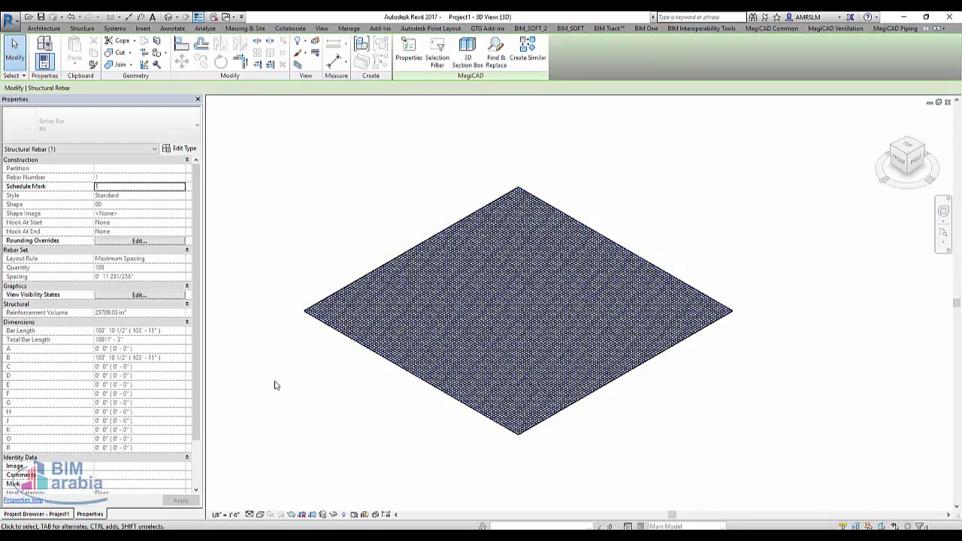
key("Escape")
key("ctrl+Tab")
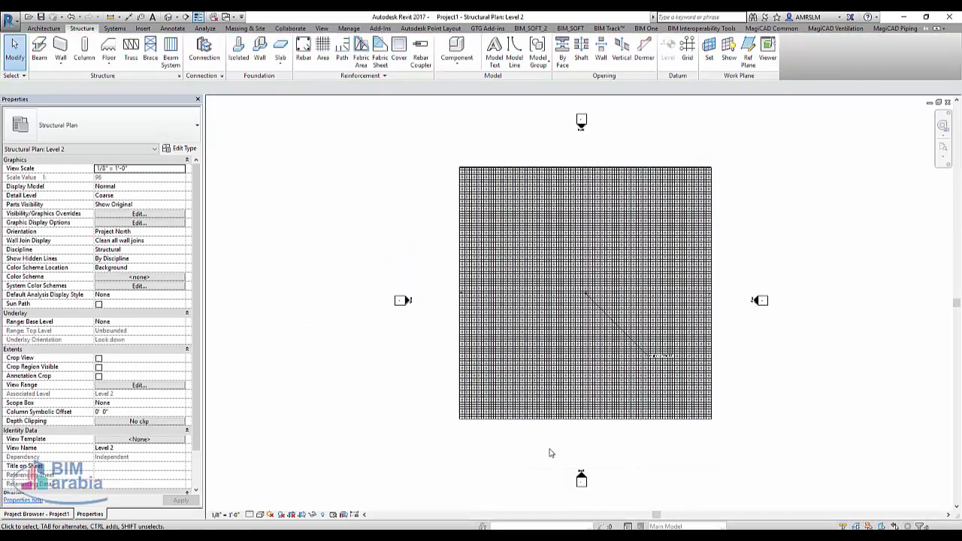
- Crossing-select the Level 2 slab and filter the selection down to Structural Area Reinforcement
left_click_drag(551, 449, 410, 353)
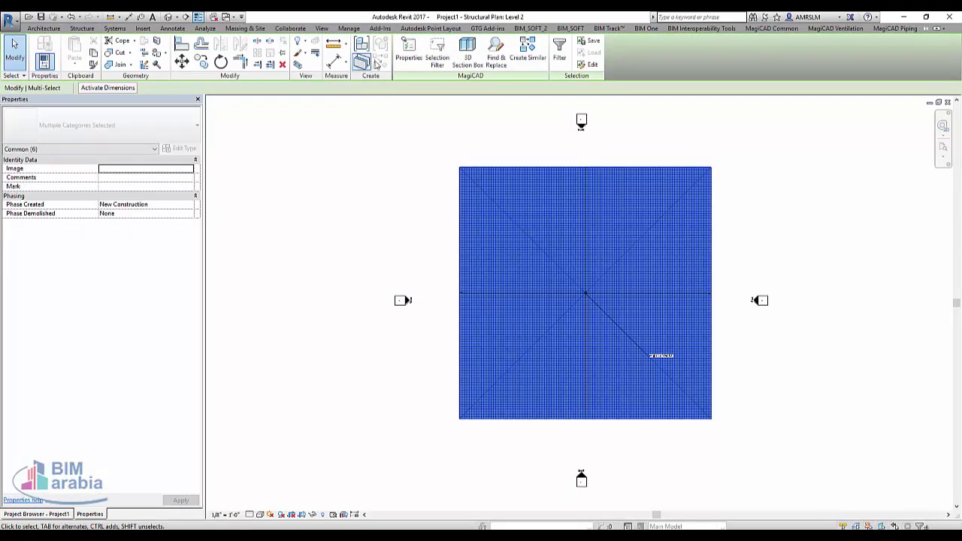
left_click(559, 54)
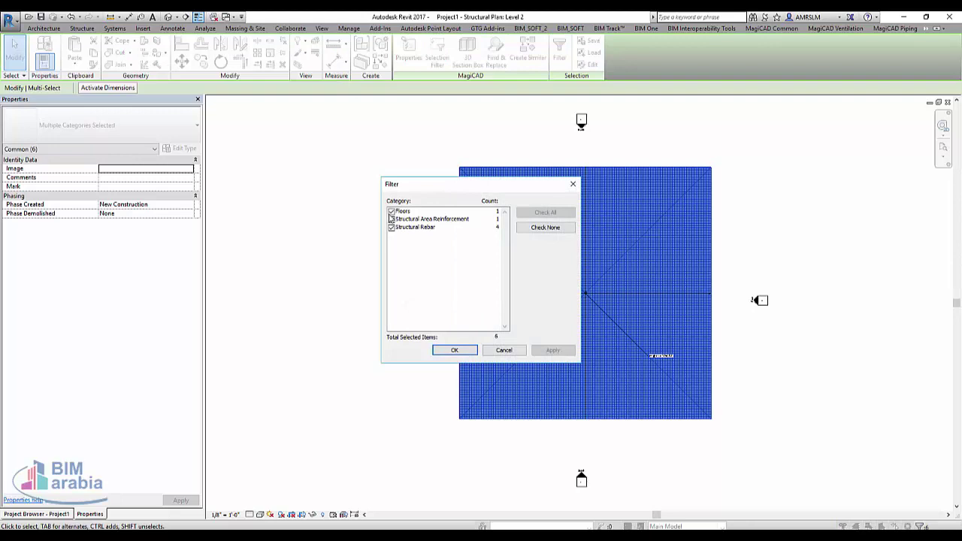
left_click(391, 212)
left_click(392, 227)
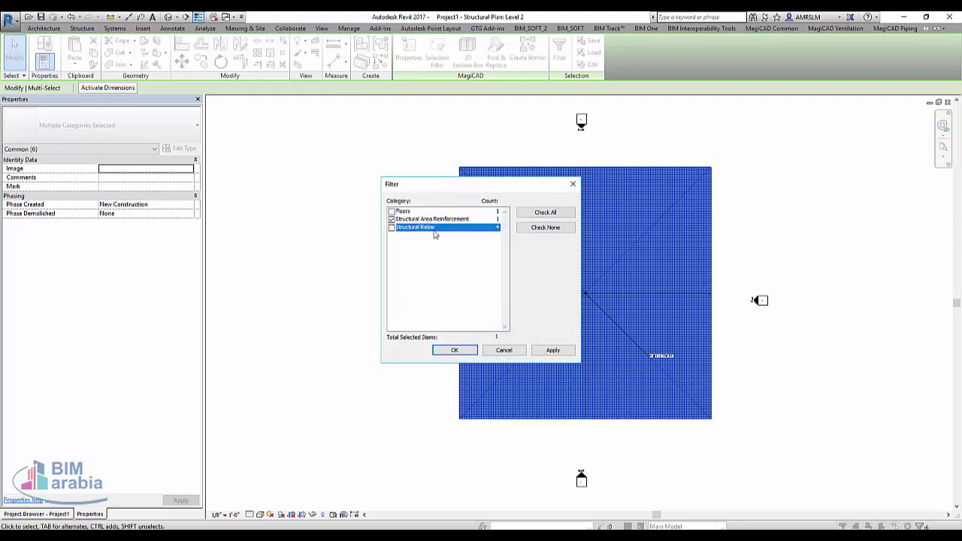
left_click(455, 350)
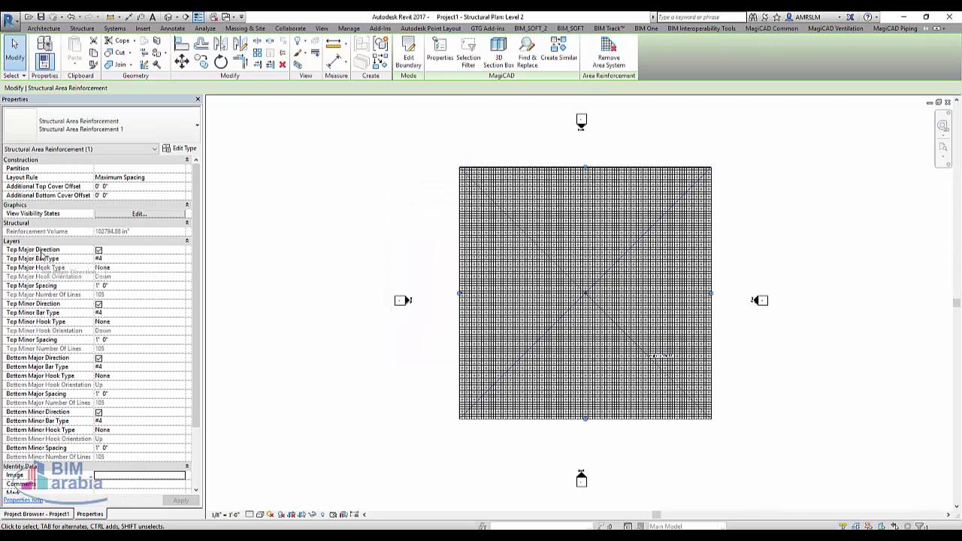
- Set Top Major Hook Type to Standard - 90 deg., keeping #4 bars and Down orientation
left_click(99, 251)
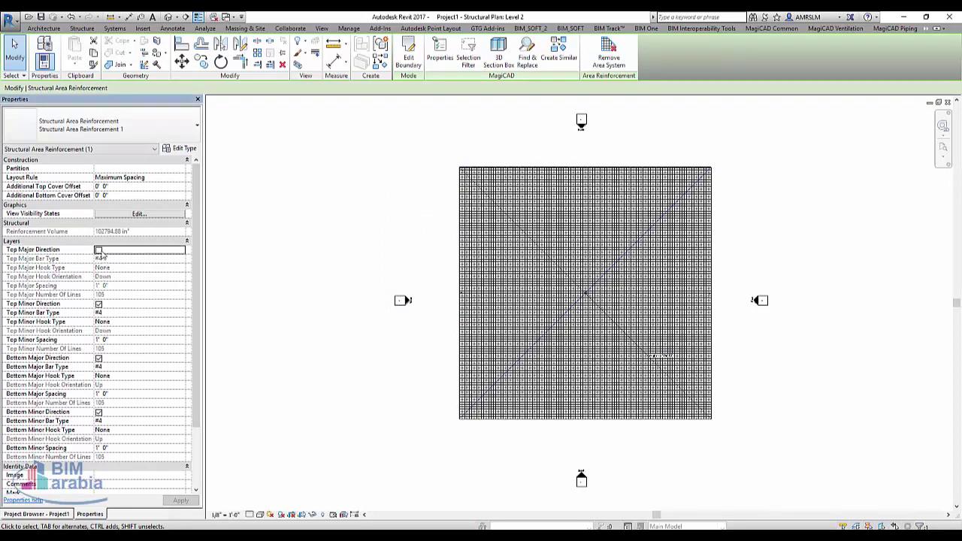
left_click(99, 251)
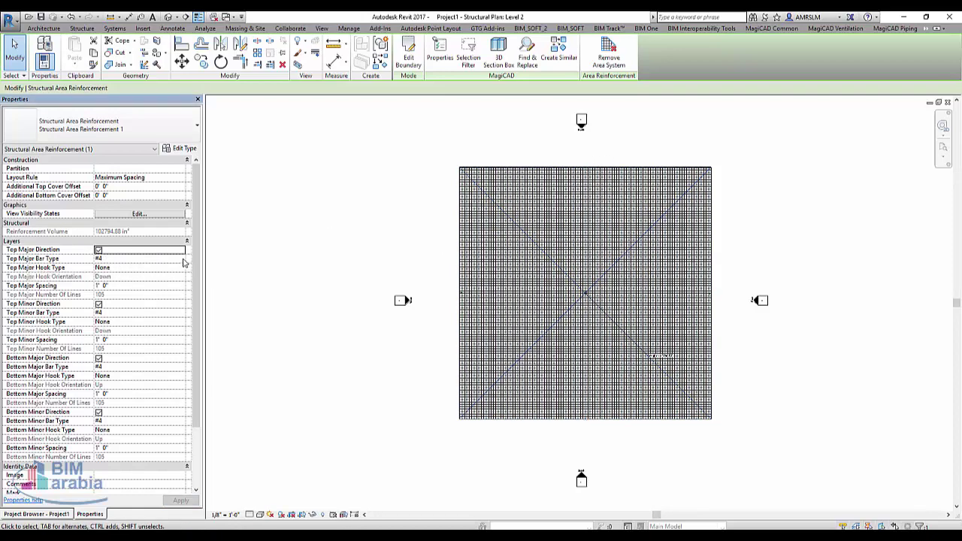
left_click(180, 259)
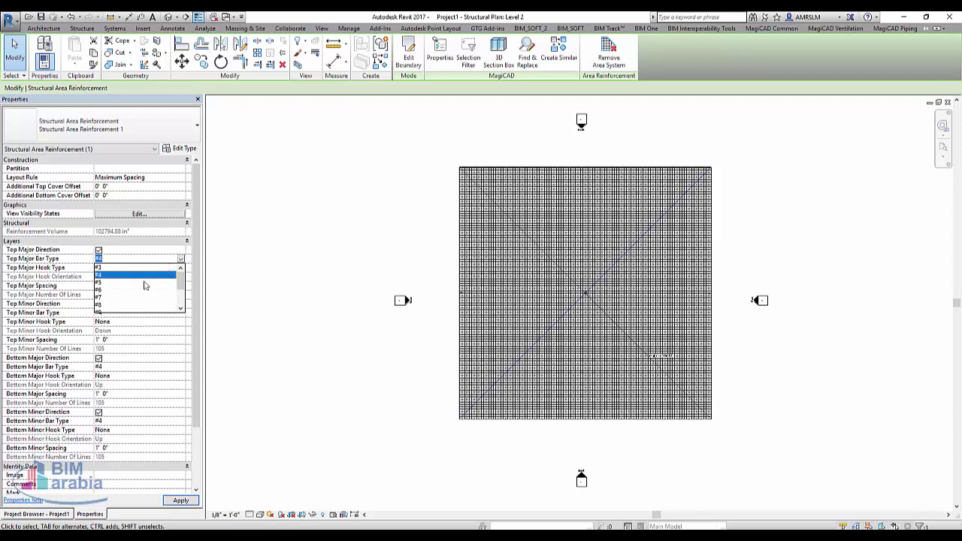
left_click(75, 275)
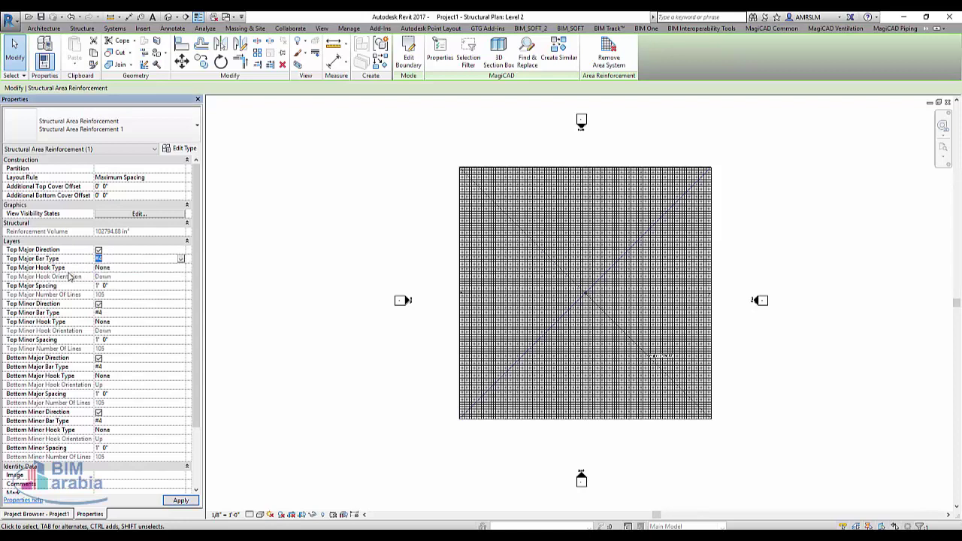
left_click(180, 267)
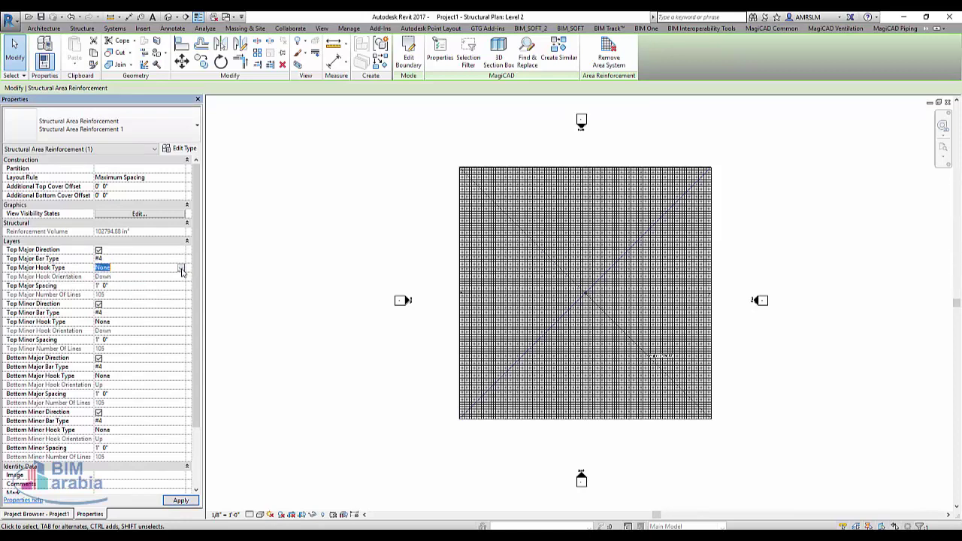
left_click(180, 268)
left_click(151, 294)
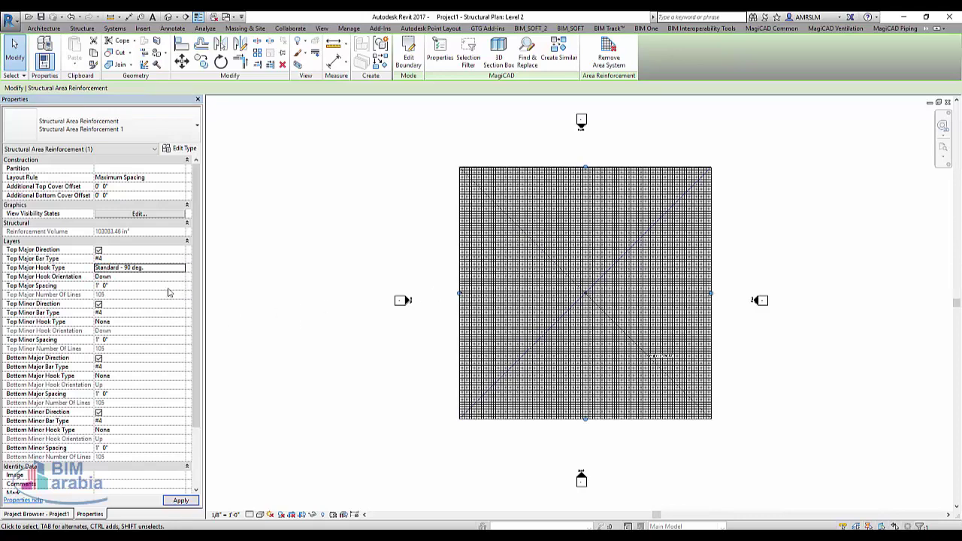
left_click(178, 278)
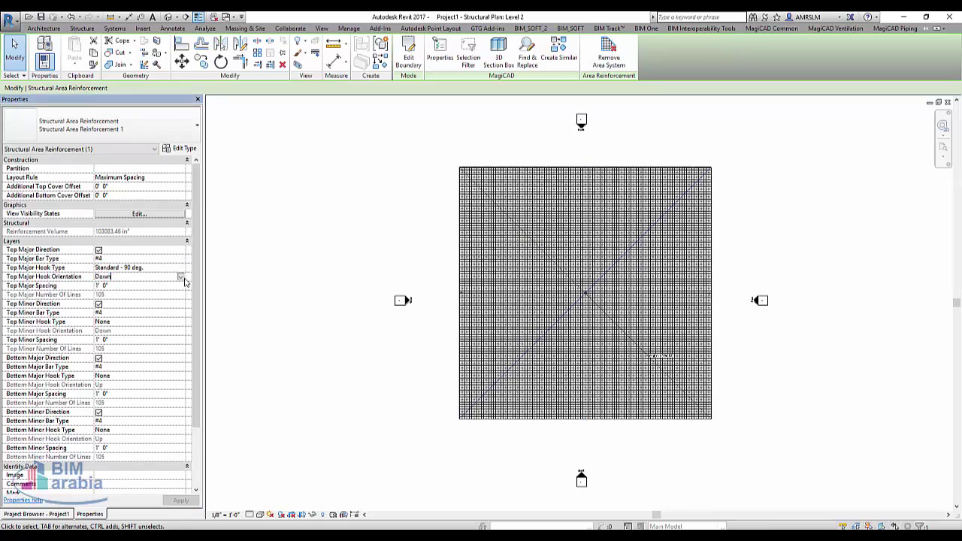
left_click(183, 280)
left_click(185, 287)
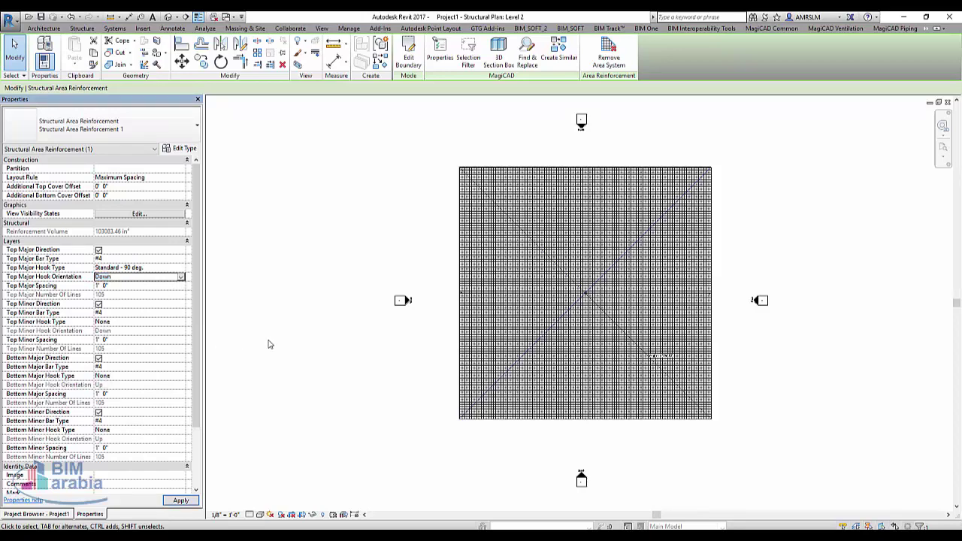
left_click(343, 363)
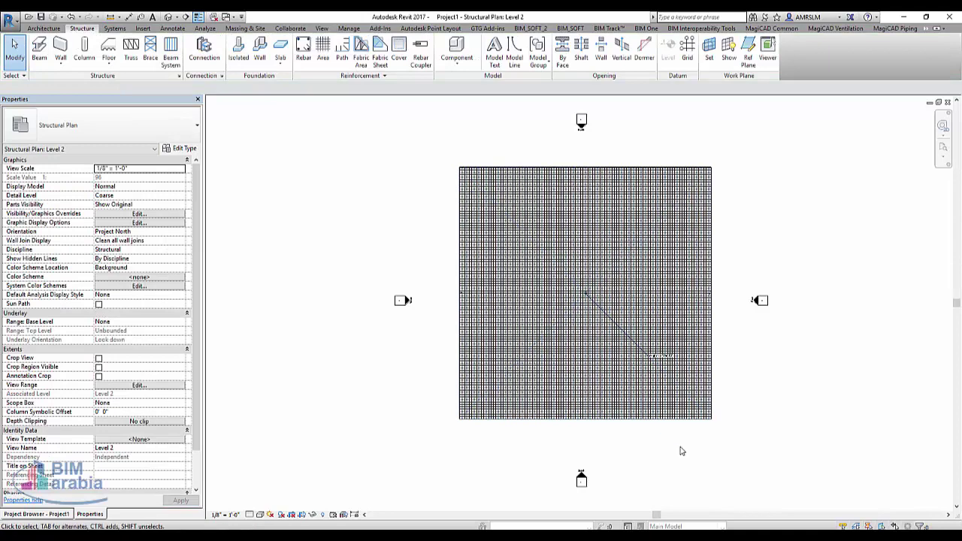
left_click(526, 183)
- Delete the old slab and sketch a new 48' x 30' rectangular structural floor
key("Delete")
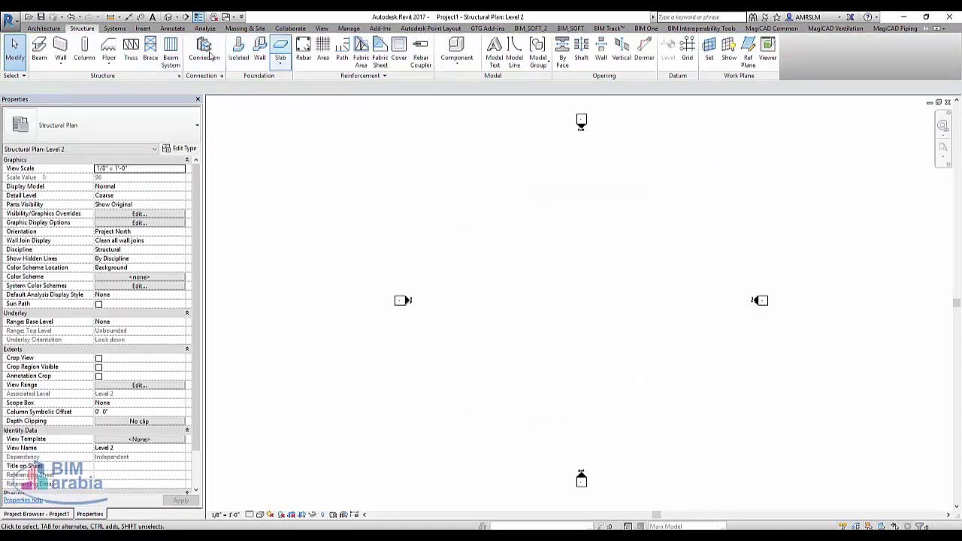
left_click(109, 60)
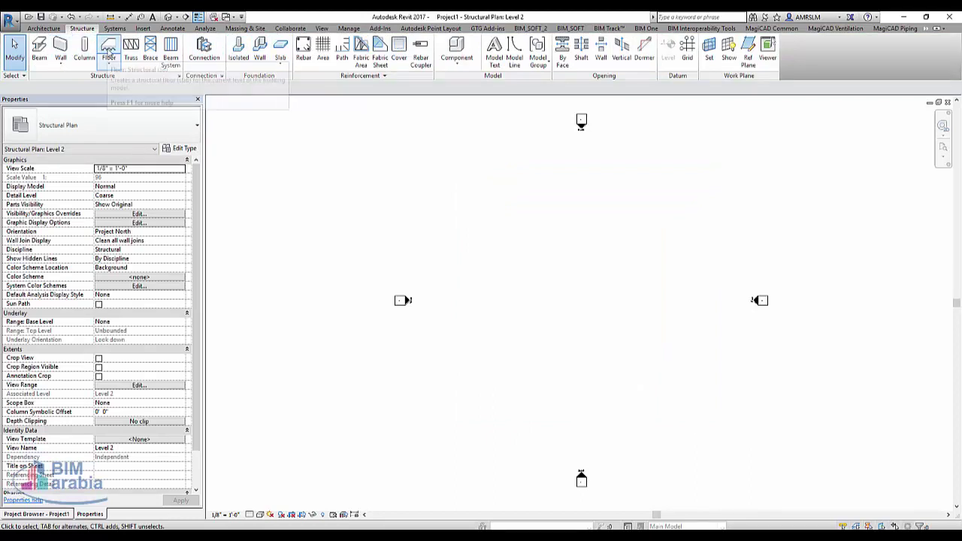
left_click(143, 69)
left_click(488, 41)
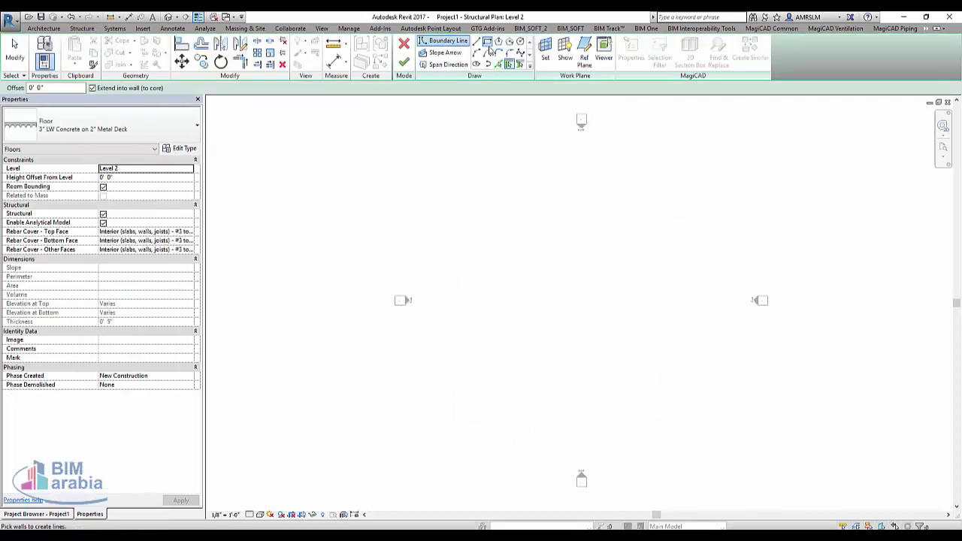
left_click(509, 235)
left_click(605, 322)
left_click(404, 62)
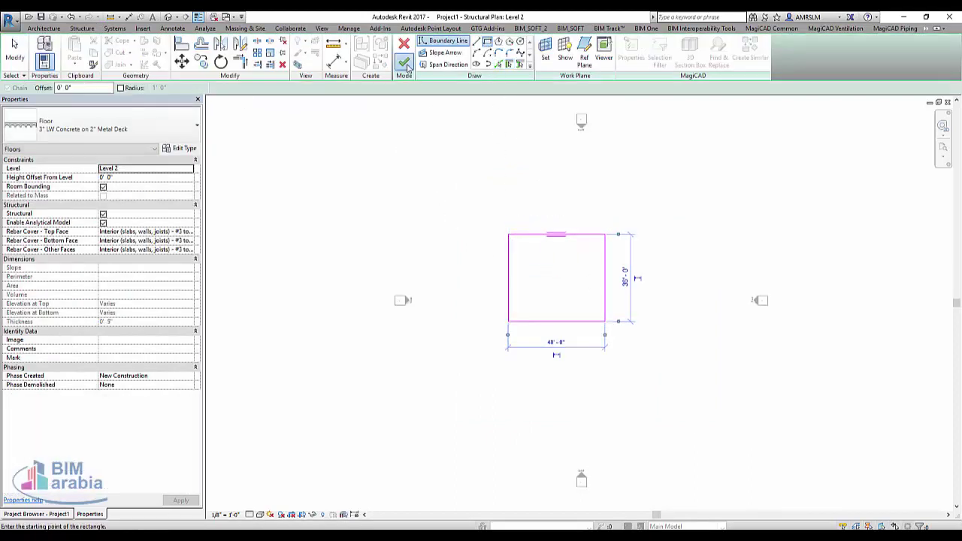
- Select the new 1440 SF floor and begin area reinforcement on it
left_click(353, 159)
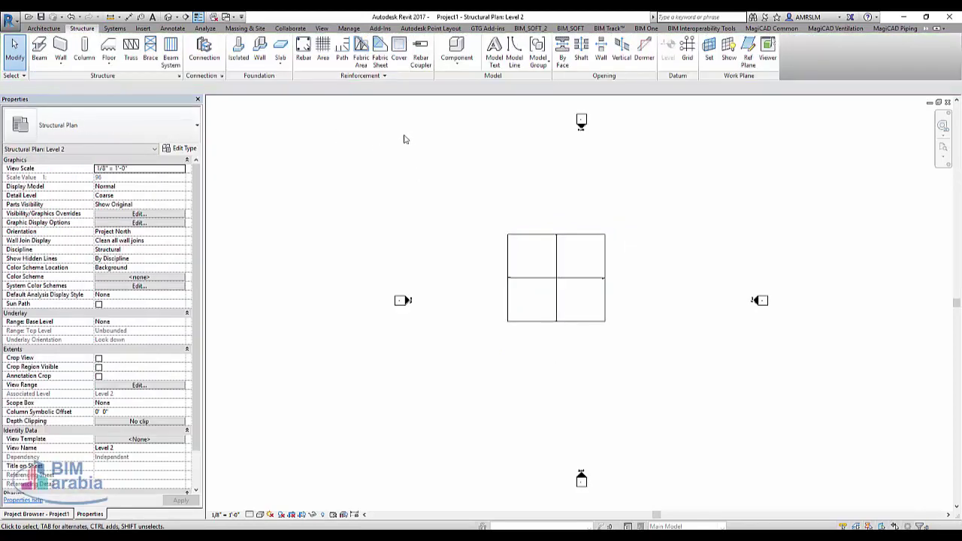
left_click(520, 245)
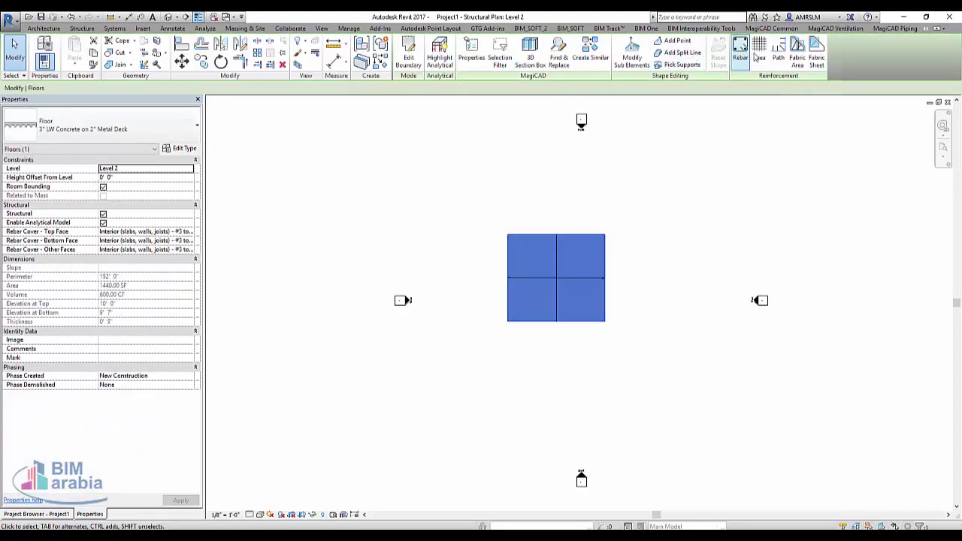
left_click(741, 54)
- Sketch a rectangular area reinforcement boundary over the new floor and finish it
left_click(503, 297)
type("2")
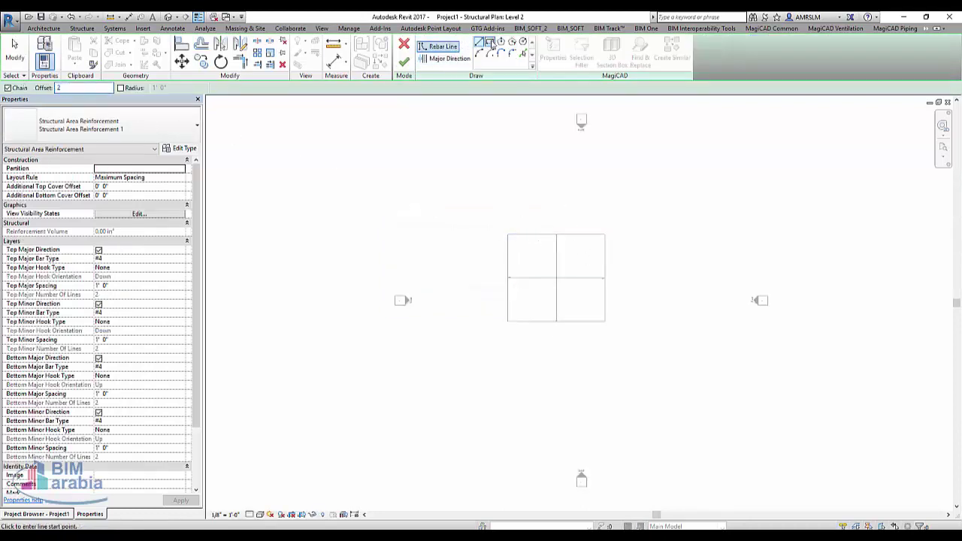
left_click(490, 43)
left_click(509, 233)
scroll(610, 334, "up", 2)
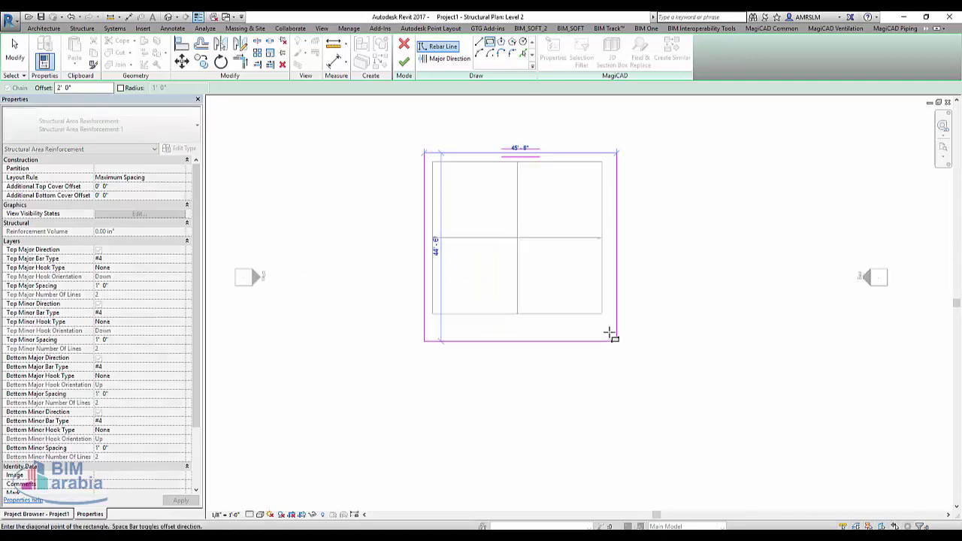
left_click(611, 323)
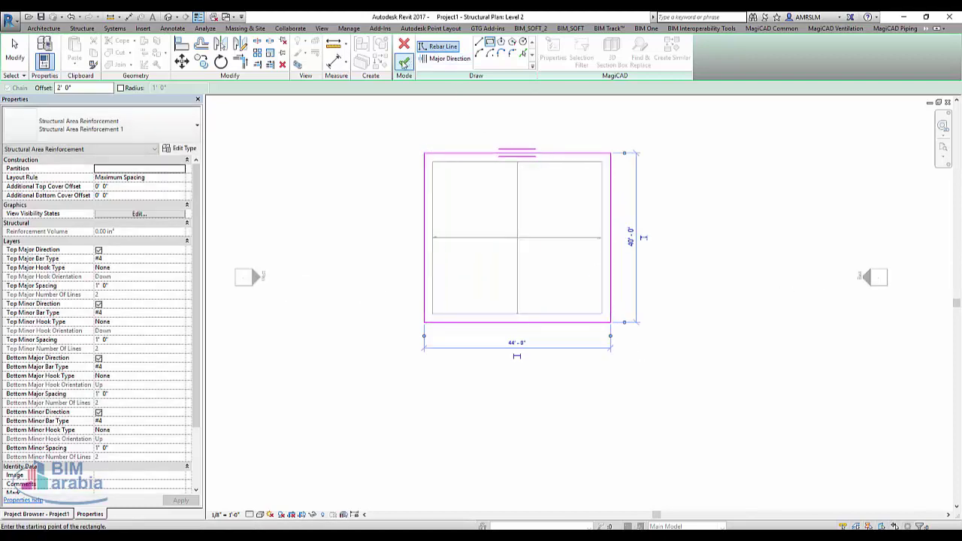
left_click(403, 63)
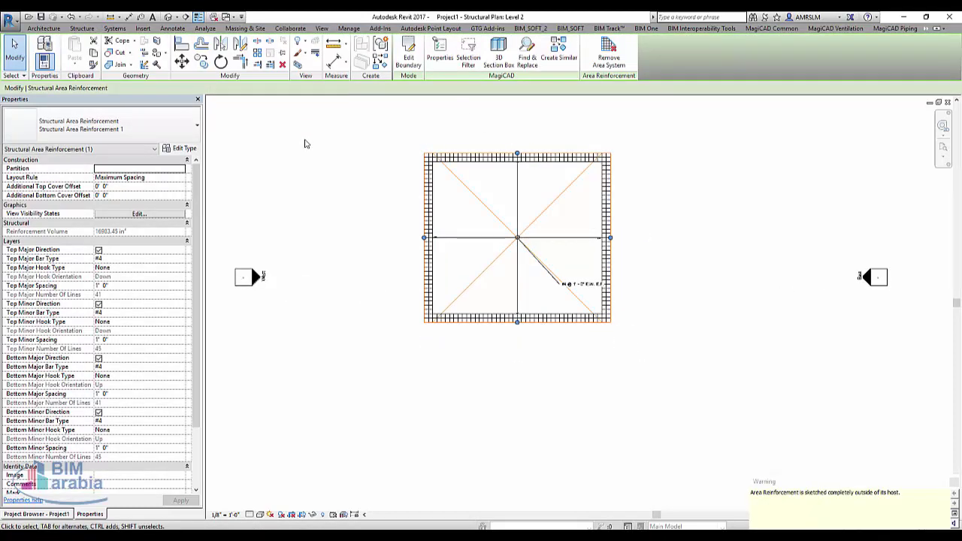
- Reopen the reinforcement boundary, cancel edit mode and discard the area reinforcement
left_click(305, 143)
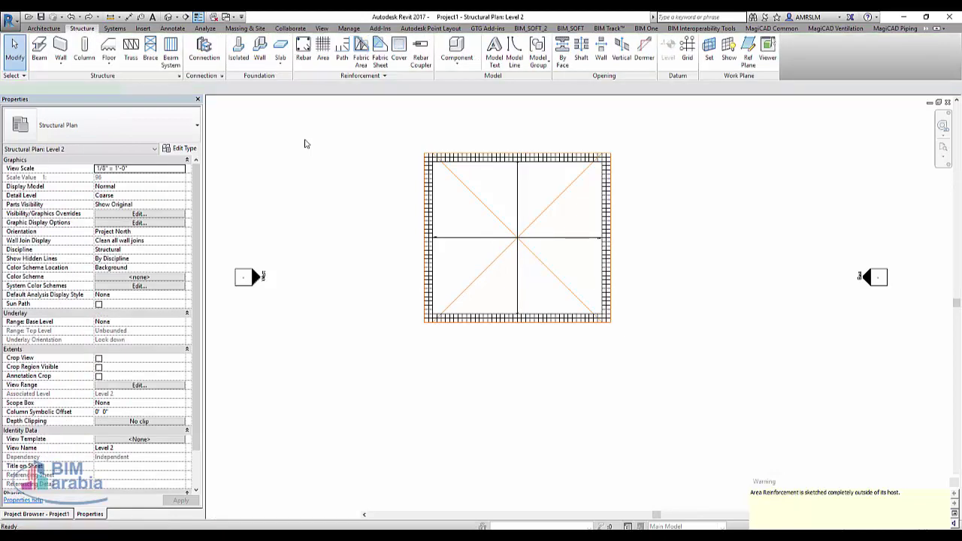
double_click(426, 182)
scroll(489, 194, "down", 3)
left_click(404, 44)
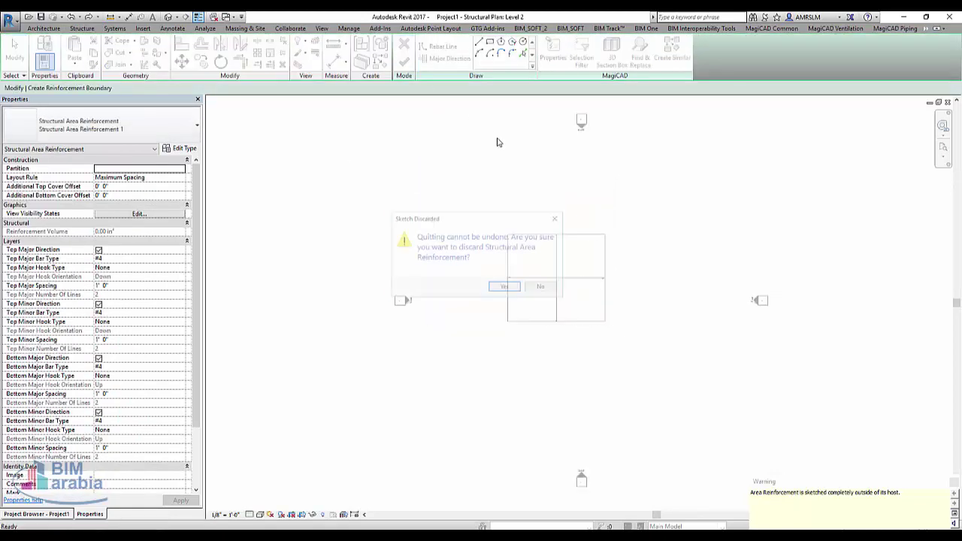
left_click(505, 287)
scroll(614, 273, "up", 2)
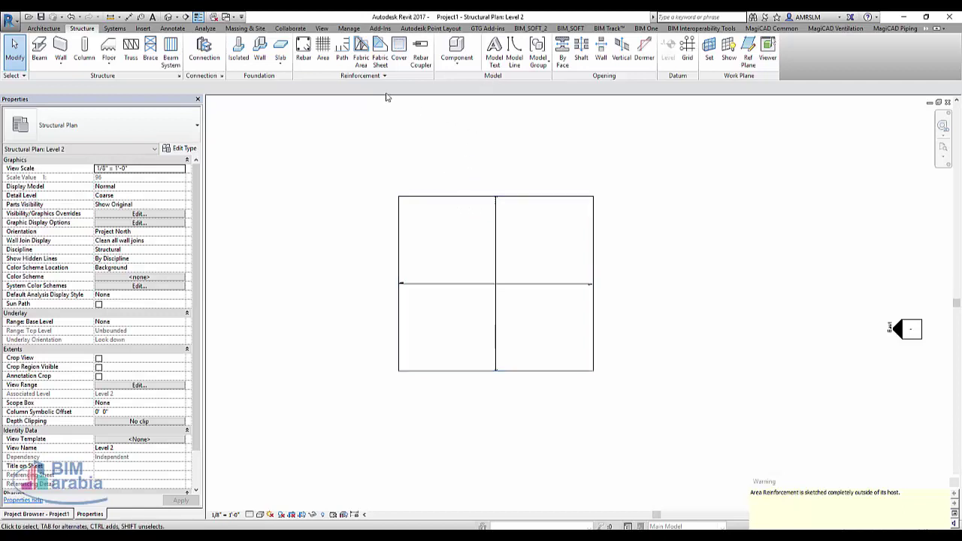
- Draw area reinforcement from the floor's top-left to bottom middle, with the right edge as major direction
left_click(447, 197)
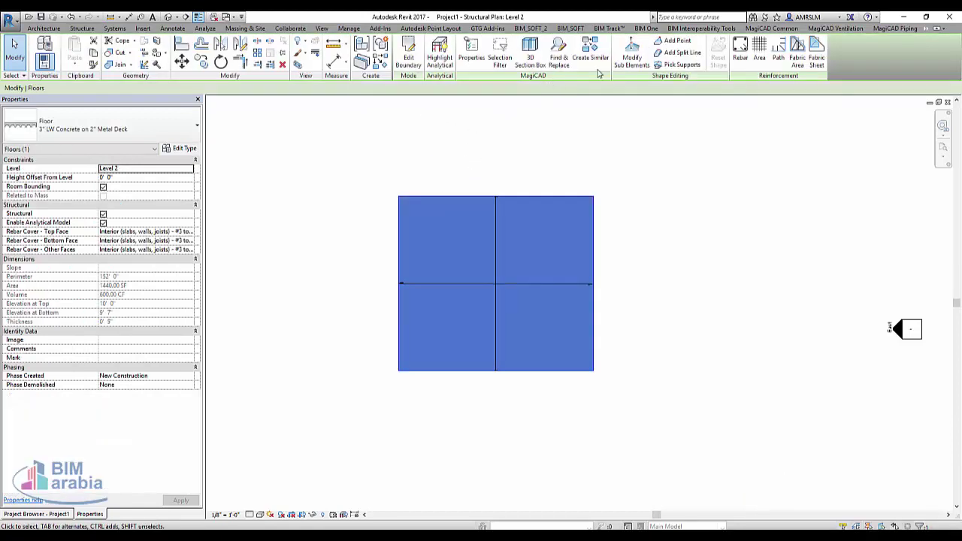
left_click(760, 53)
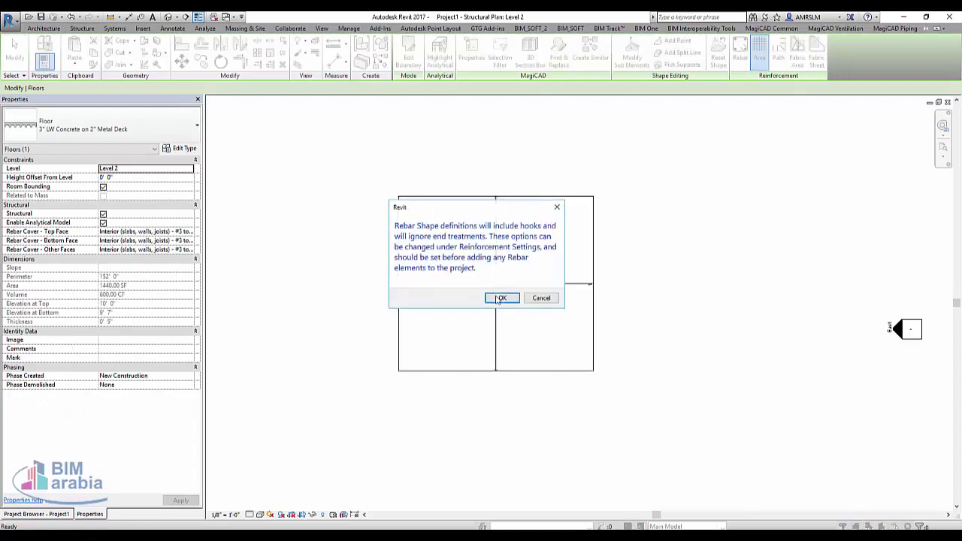
left_click(497, 299)
left_click(490, 41)
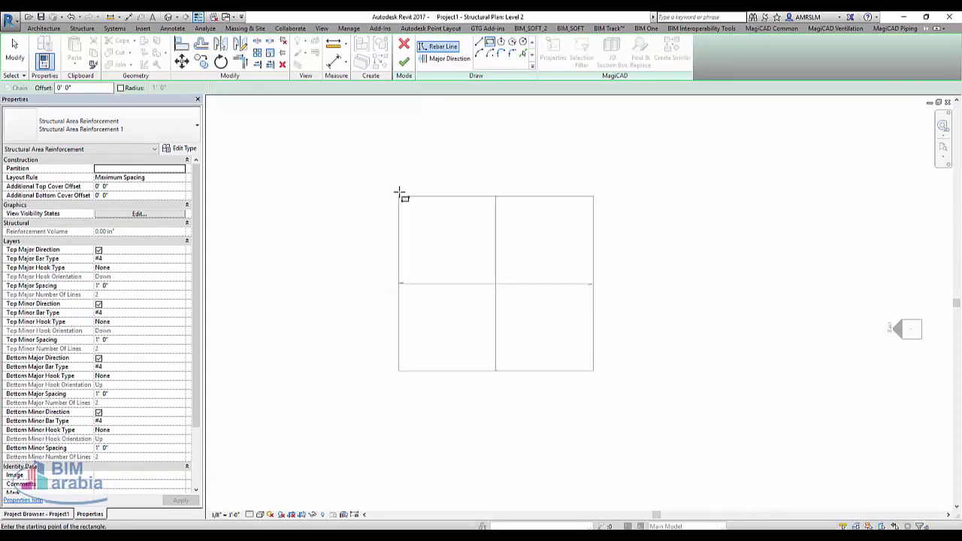
left_click(399, 196)
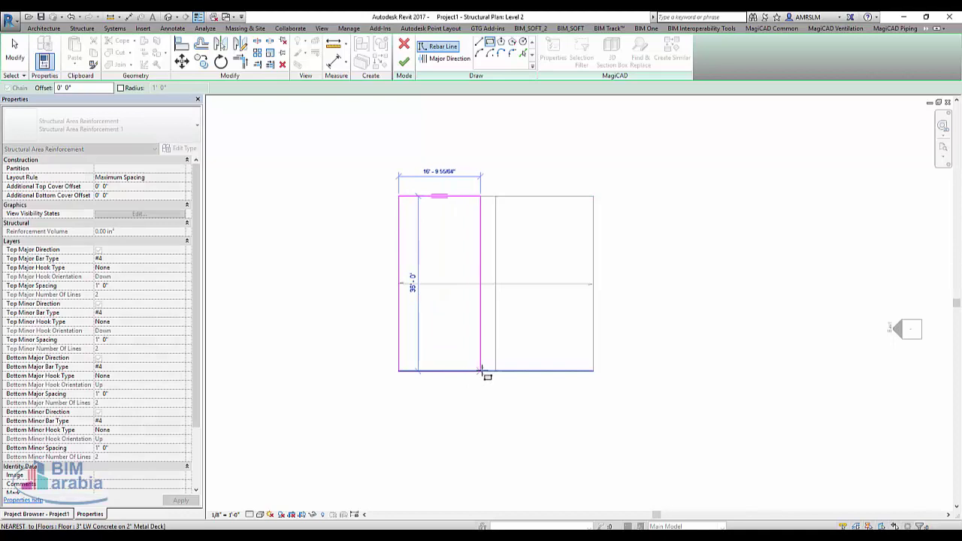
left_click(496, 370)
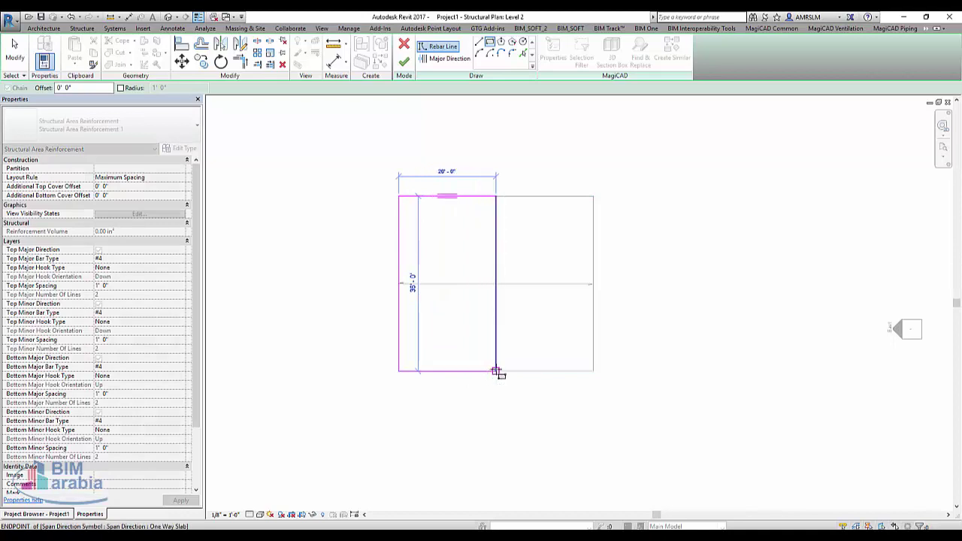
scroll(526, 367, "up", 3)
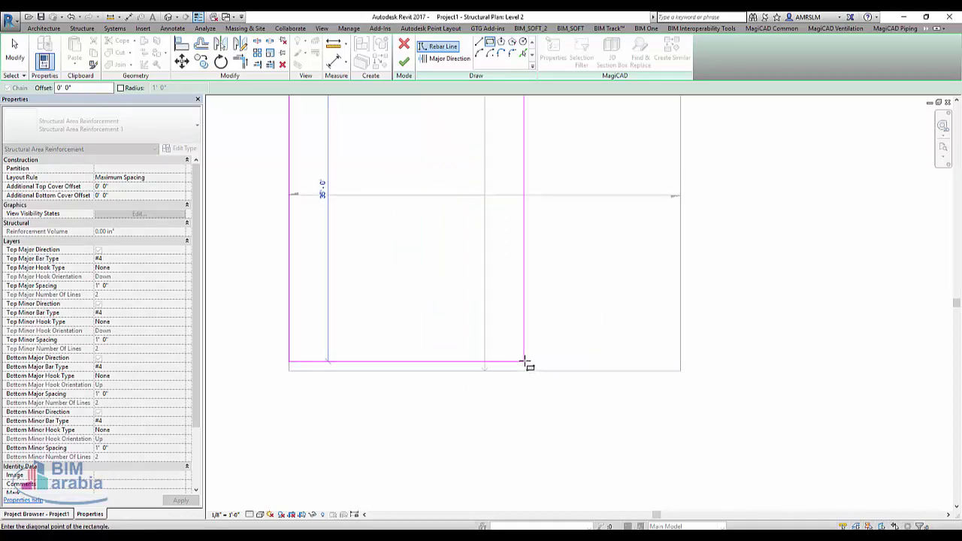
scroll(482, 403, "down", 2)
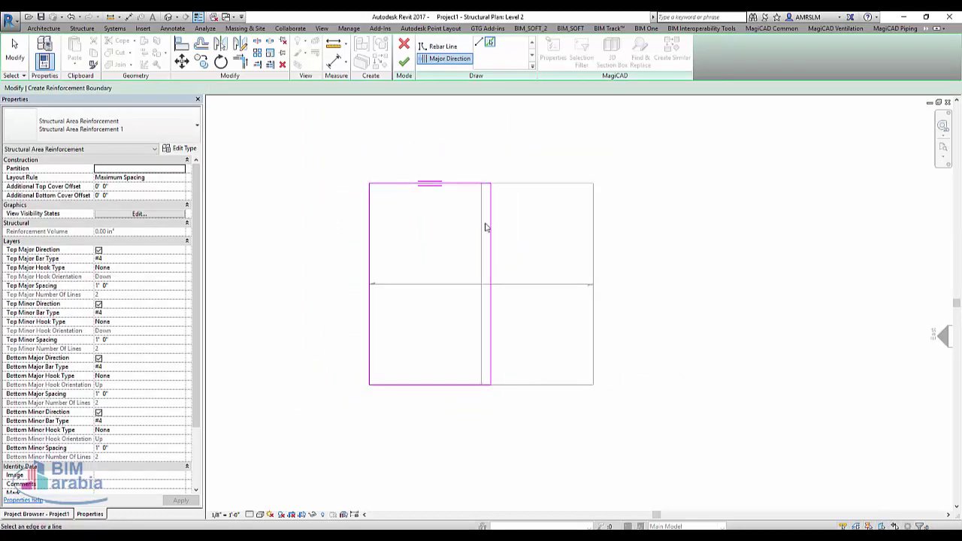
left_click(491, 225)
left_click(403, 61)
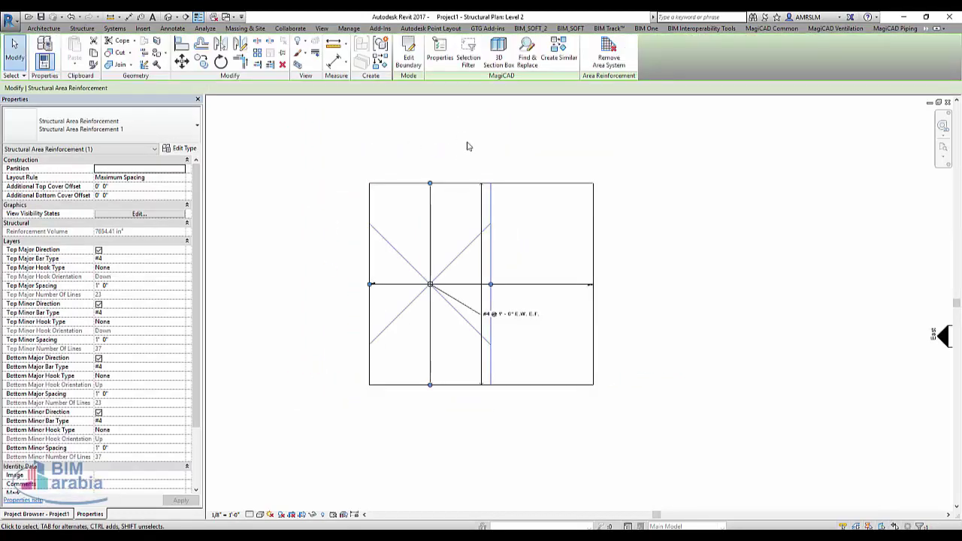
left_click(465, 145)
left_click(445, 355)
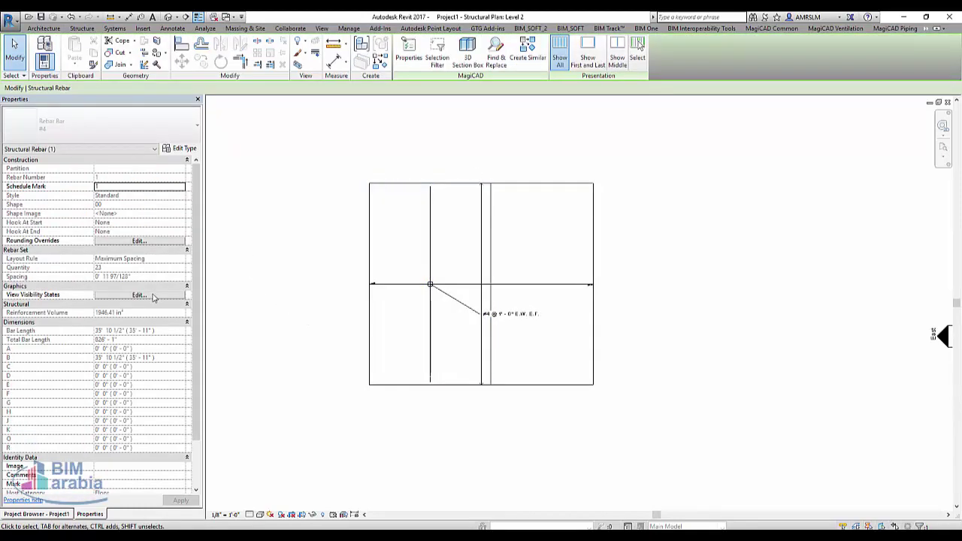
- Tick View unobscured for Level 1, Level 2, Analytical Model and 3D views, plus View as solid
left_click(153, 297)
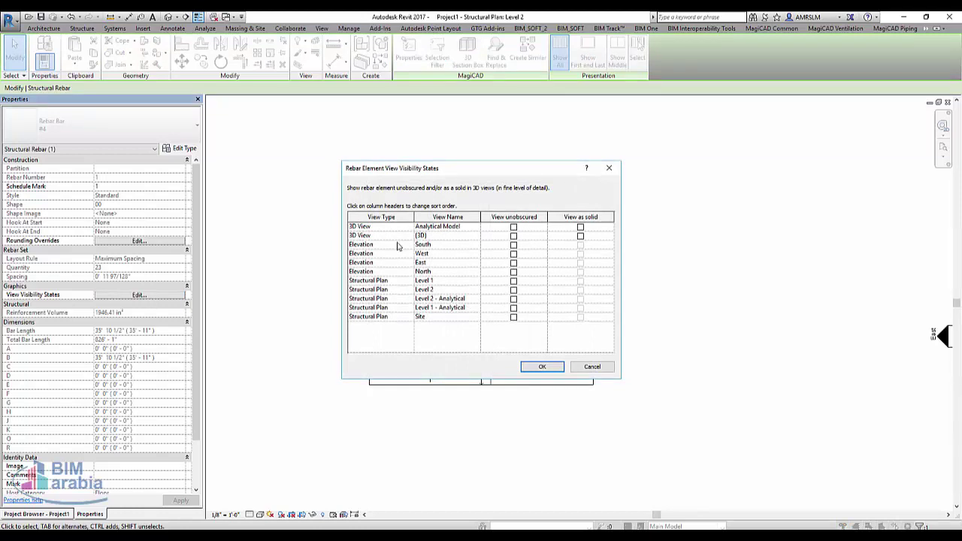
left_click(393, 282)
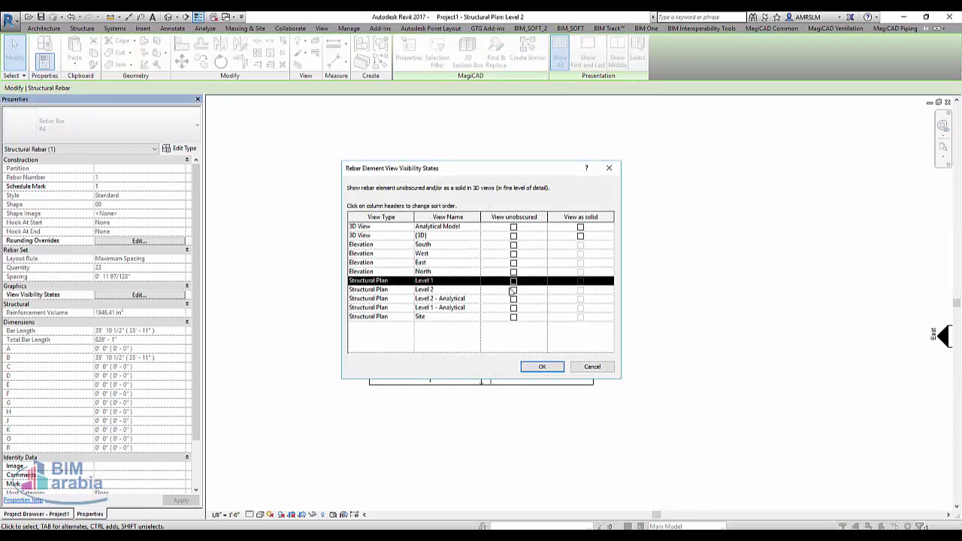
left_click(513, 289)
left_click(514, 280)
left_click(513, 226)
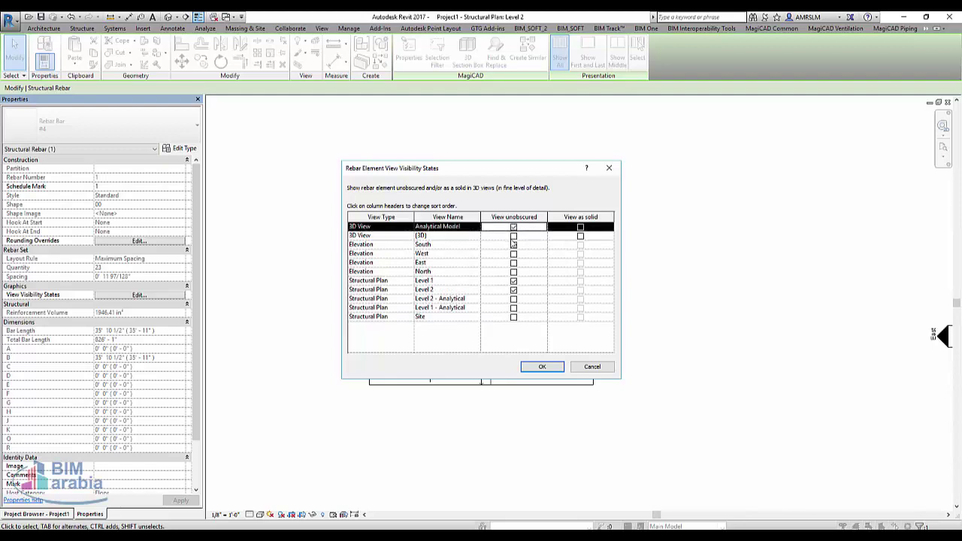
left_click(513, 235)
left_click(581, 237)
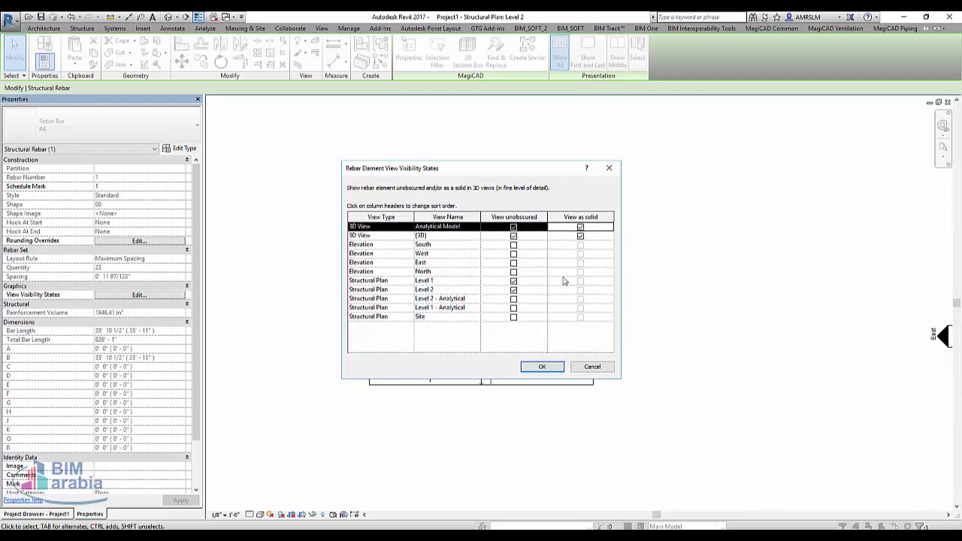
left_click(543, 366)
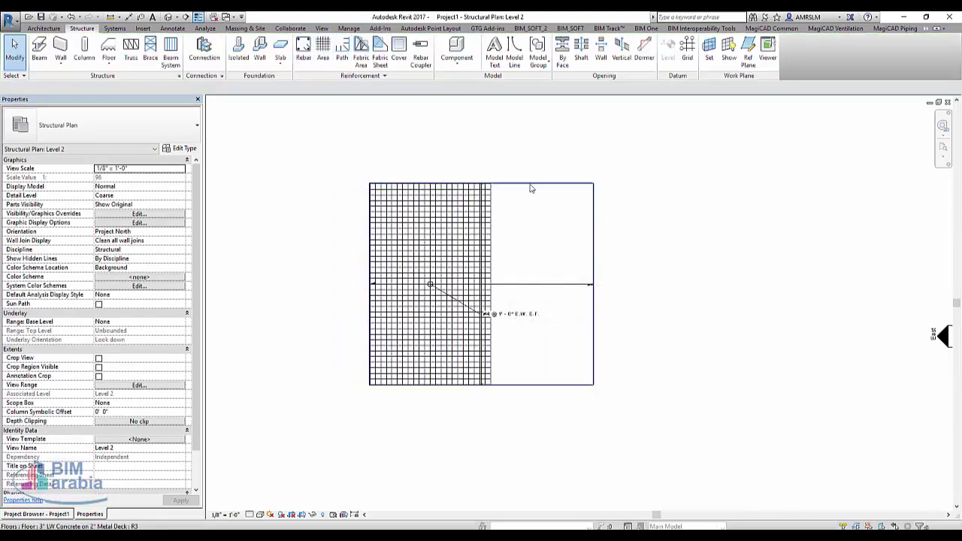
left_click(531, 184)
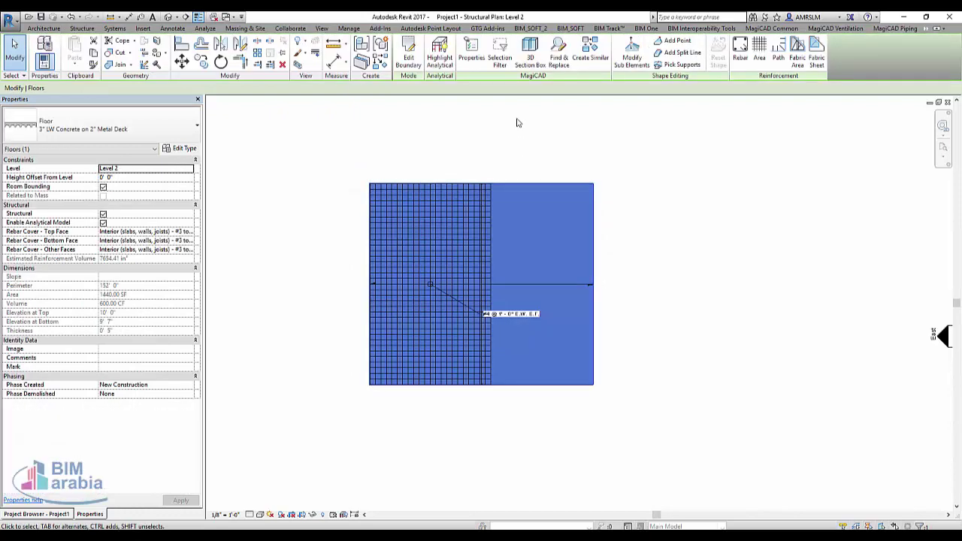
- Draw a reinforcement rectangle from the first reinforcement's right edge to the floor's bottom-right, setting major direction
left_click(760, 57)
left_click(488, 43)
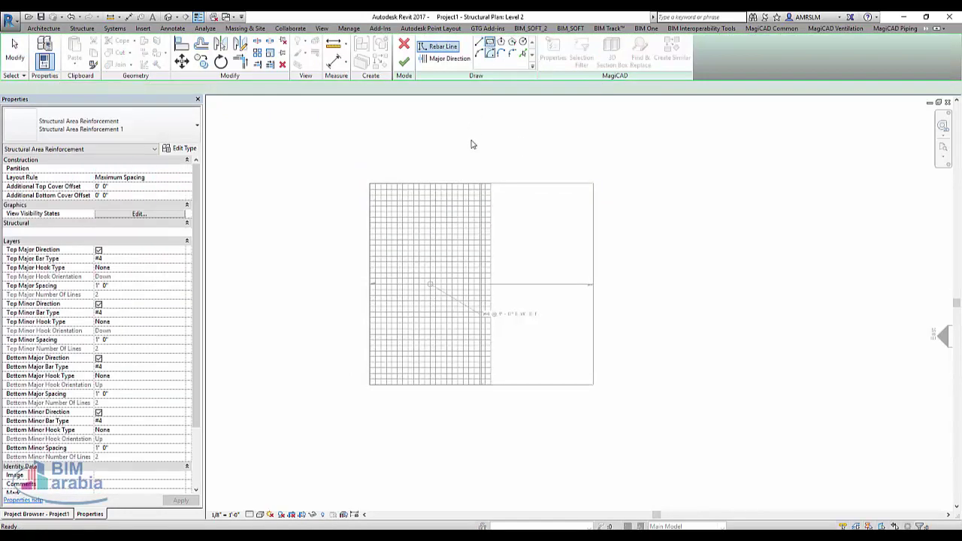
left_click(469, 184)
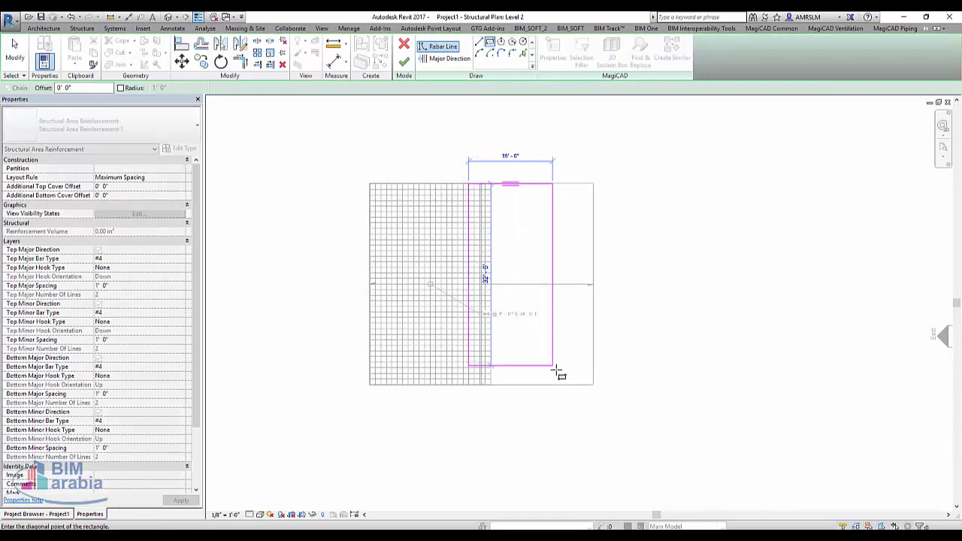
left_click(593, 385)
left_click(449, 59)
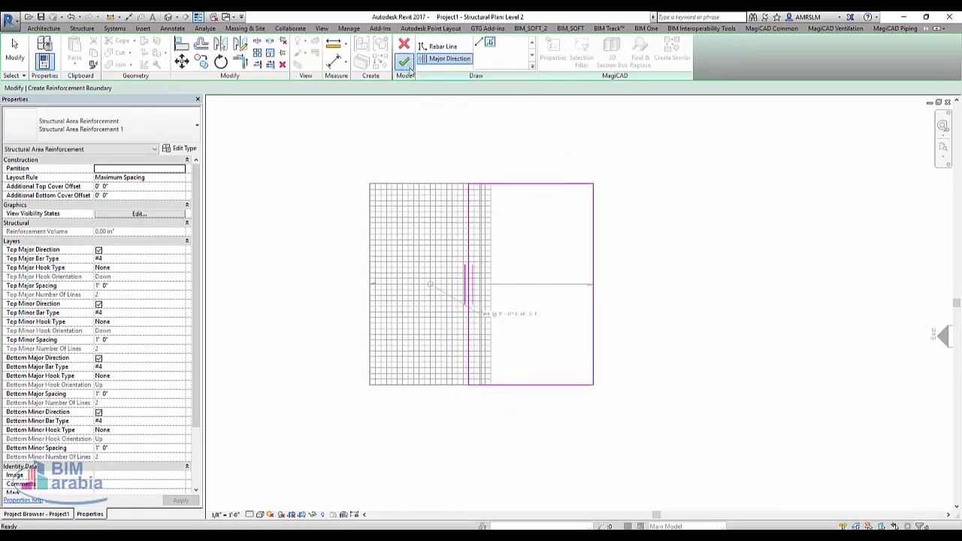
left_click(404, 62)
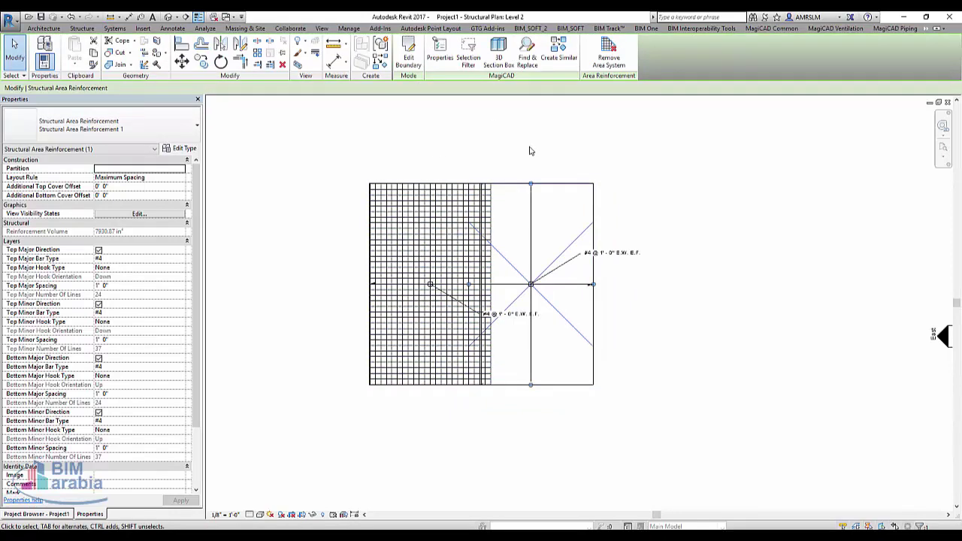
left_click(652, 307)
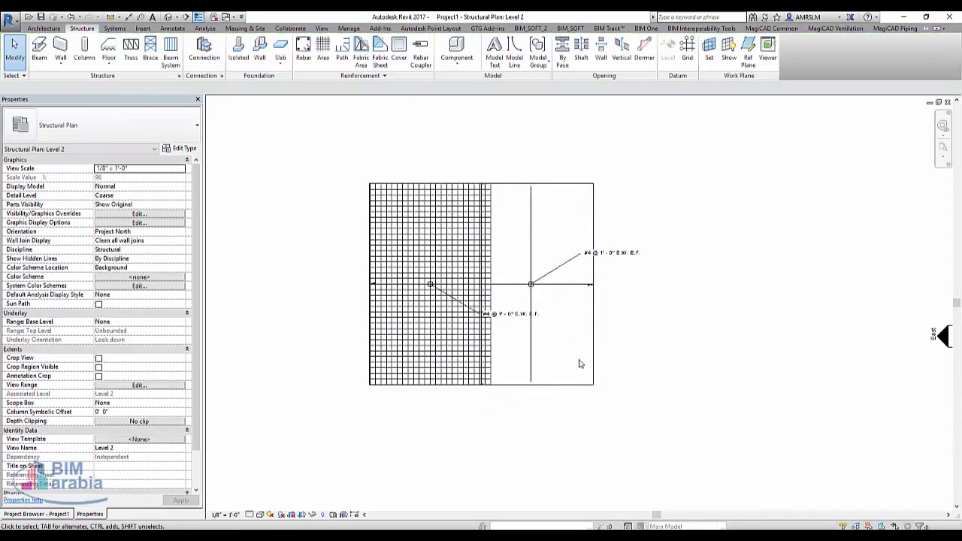
left_click(560, 379)
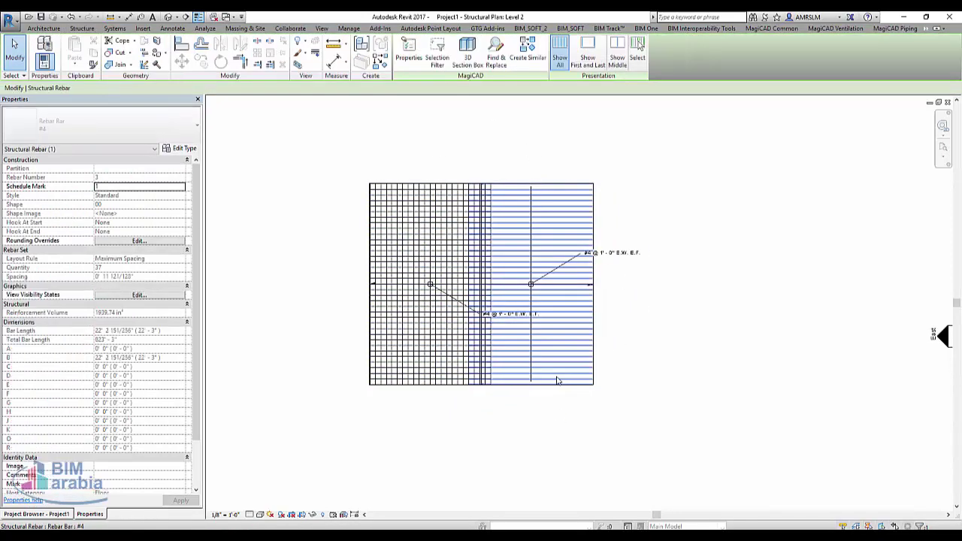
- Set rebar to View unobscured and View as solid in the 3D views, and View unobscured in Level 1 and Level 2
left_click(139, 294)
left_click(580, 235)
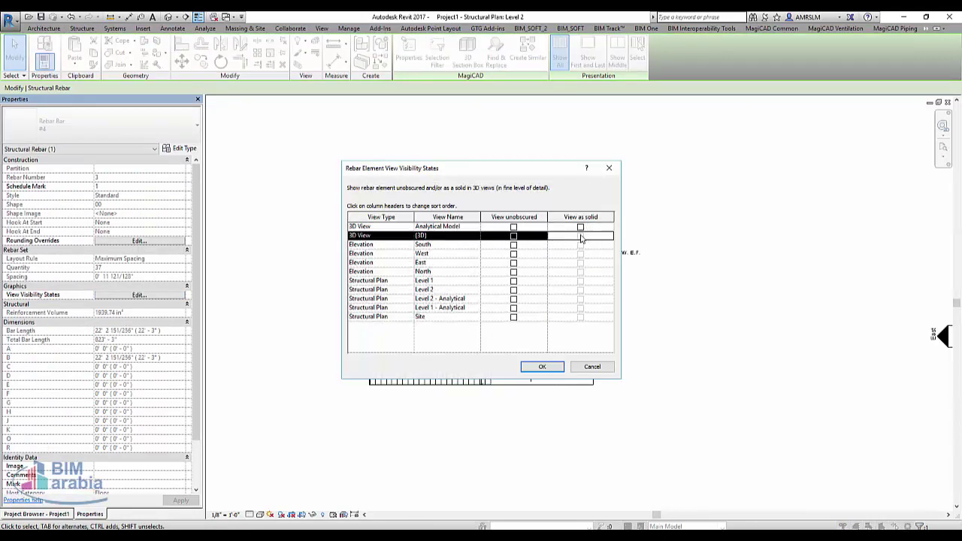
left_click(514, 227)
left_click(580, 227)
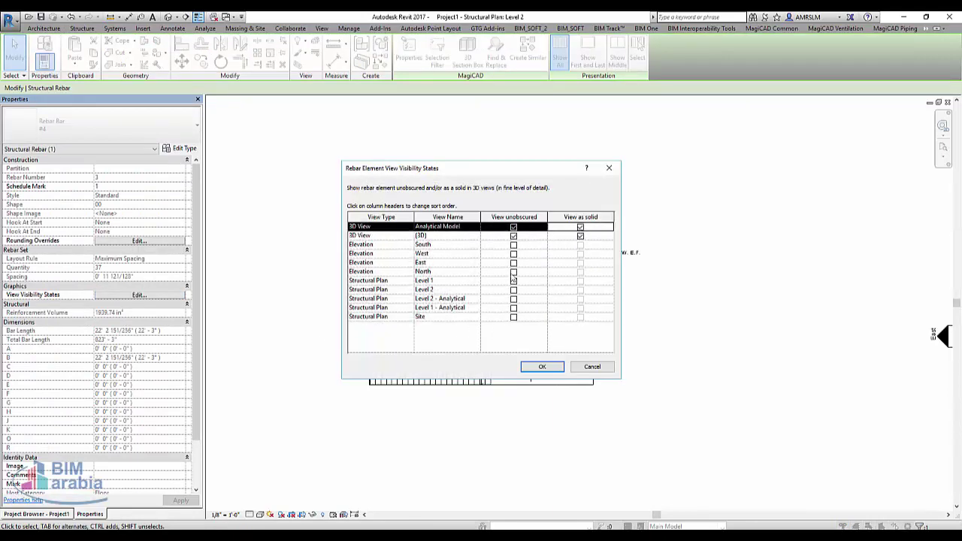
left_click(514, 281)
left_click(514, 290)
left_click(542, 367)
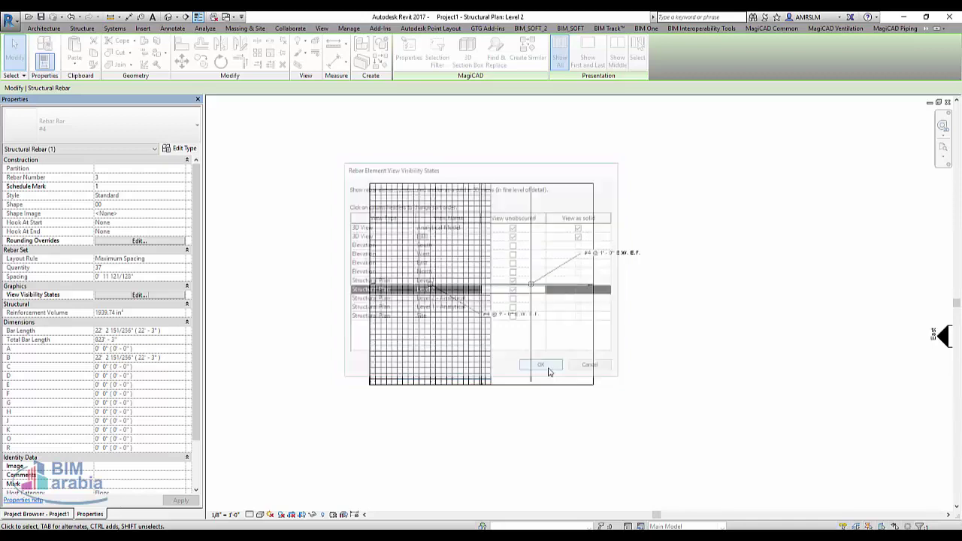
- Window-select the reinforcement grid and filter it down to Structural Rebar and Structural Area Reinforcement
left_click(653, 499)
left_click_drag(650, 414, 304, 167)
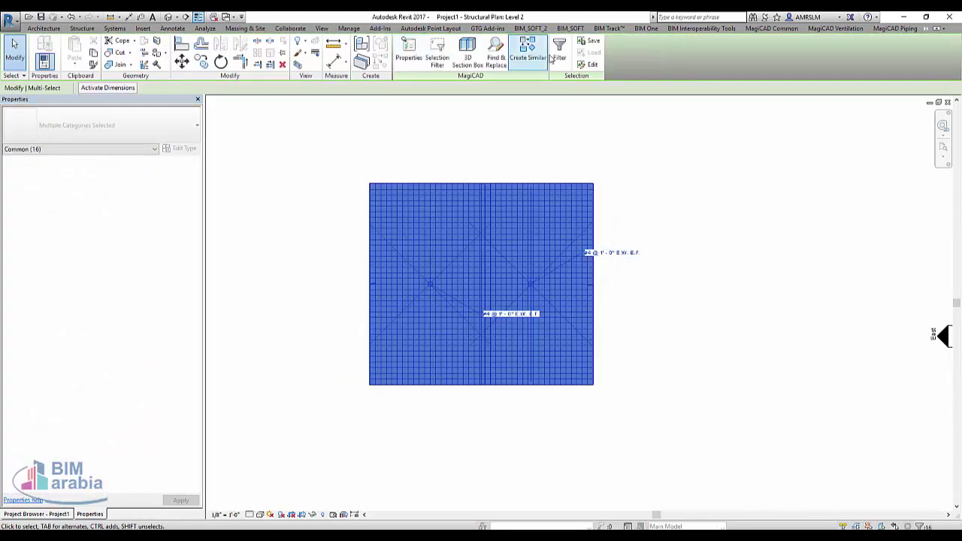
left_click(560, 54)
left_click(544, 227)
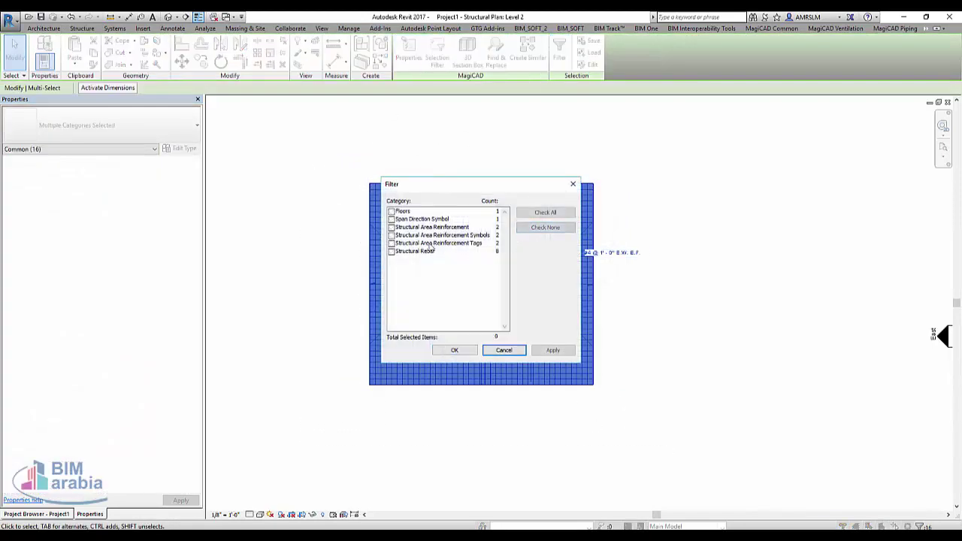
left_click(391, 251)
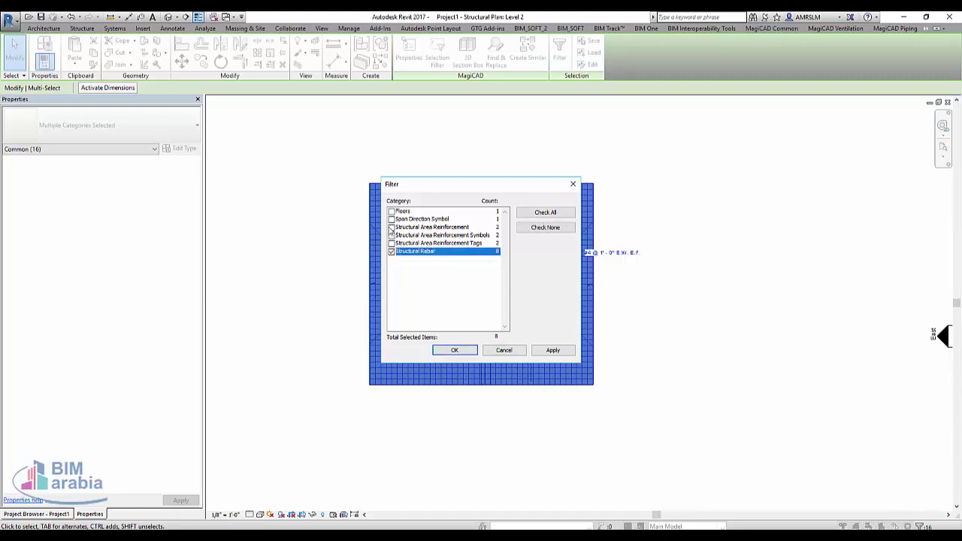
left_click(391, 227)
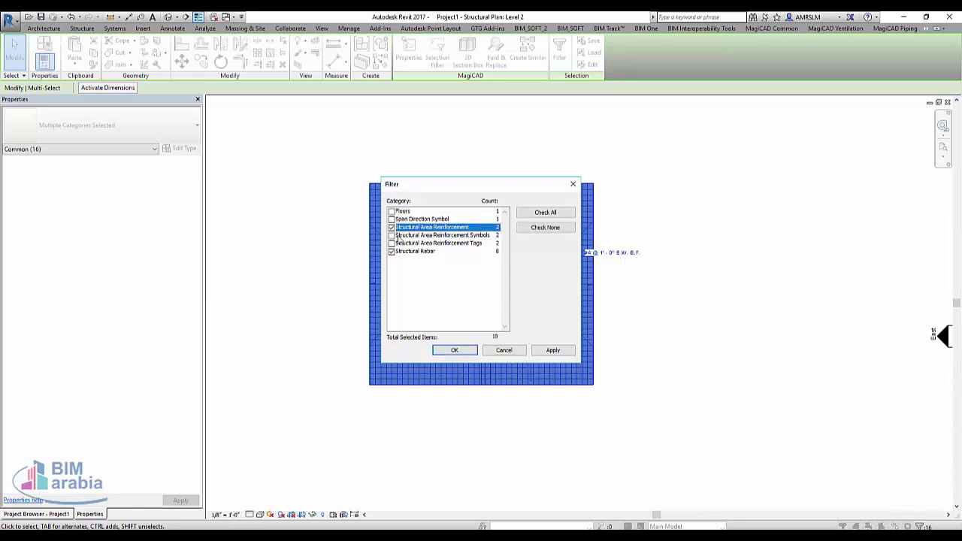
left_click(454, 350)
- Review the rebar view visibility states for the filtered selection, then clear the selection
left_click(149, 187)
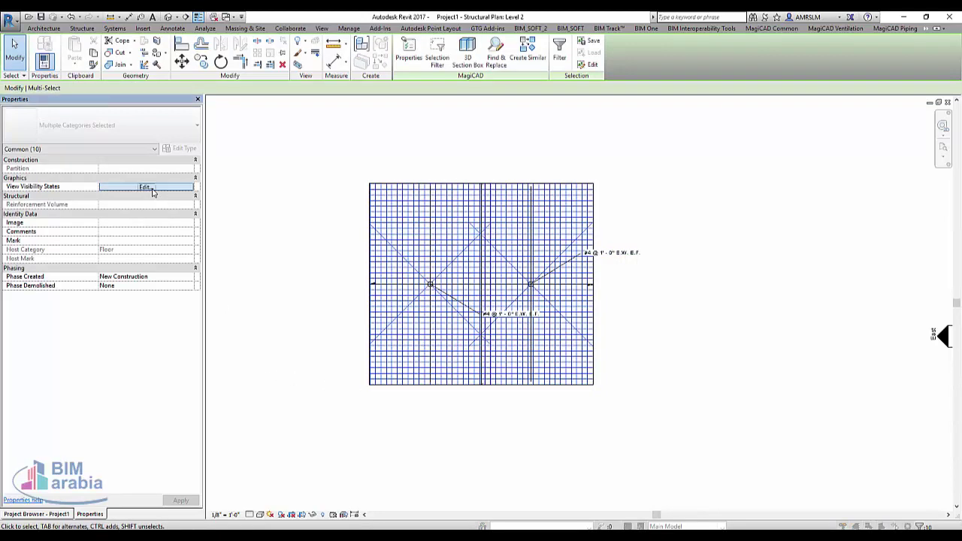
left_click(542, 366)
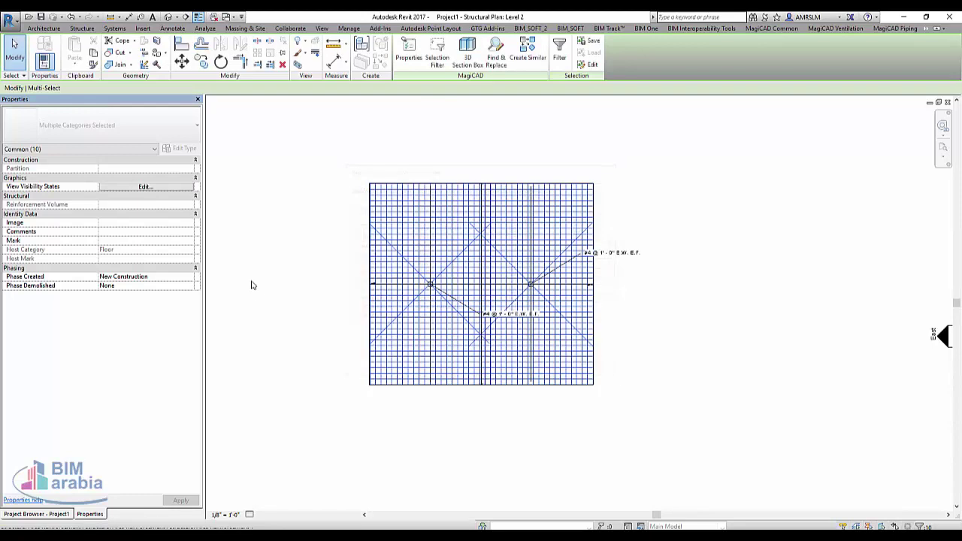
left_click(233, 200)
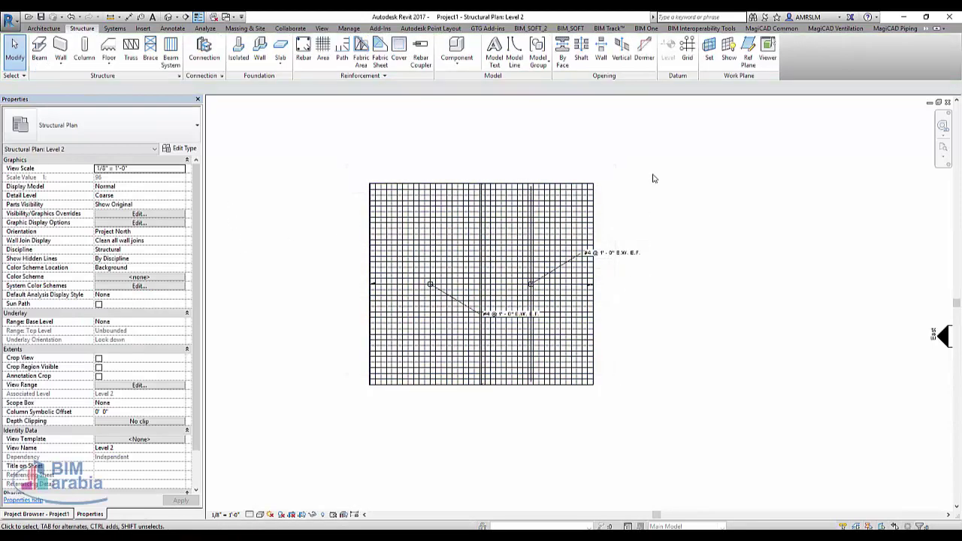
- Move the right-hand area reinforcement tag lower down on the Level 2 plan
mouse_move(625, 171)
left_mouse_down()
mouse_move(342, 385)
mouse_move(339, 398)
left_mouse_up()
scroll(613, 254, "up", 3)
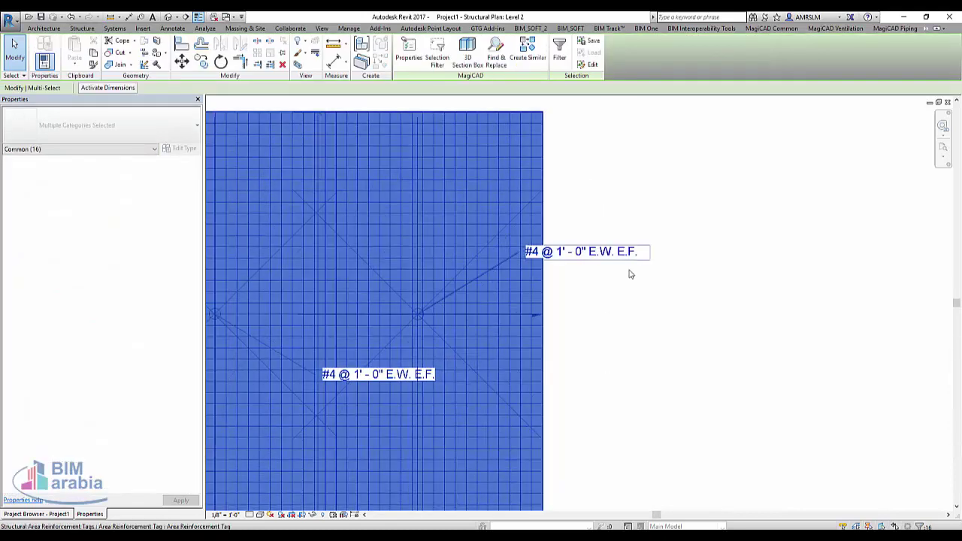
left_click(613, 252)
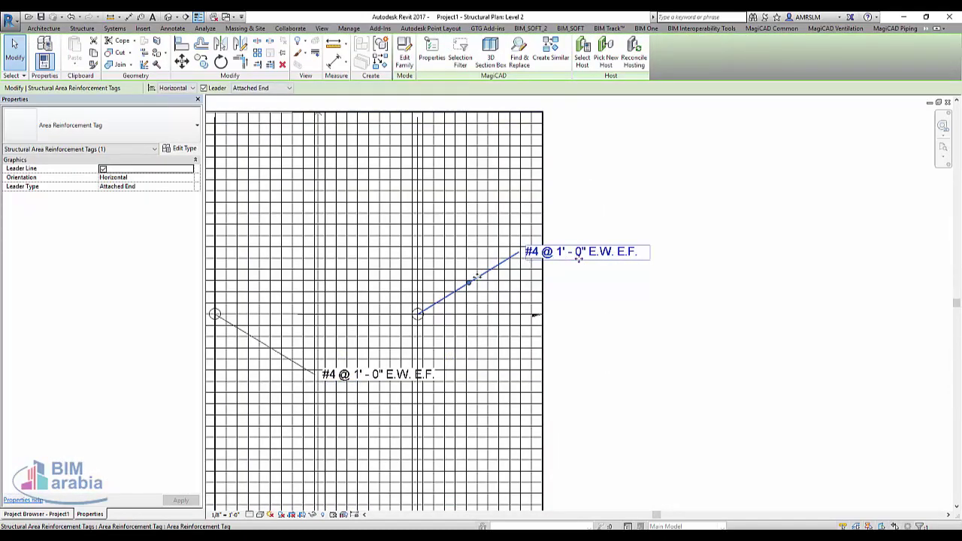
left_click_drag(579, 258, 605, 298)
left_click(592, 224)
- Window-select the floor, its reinforcement and tags, and delete them all
scroll(592, 224, "down", 3)
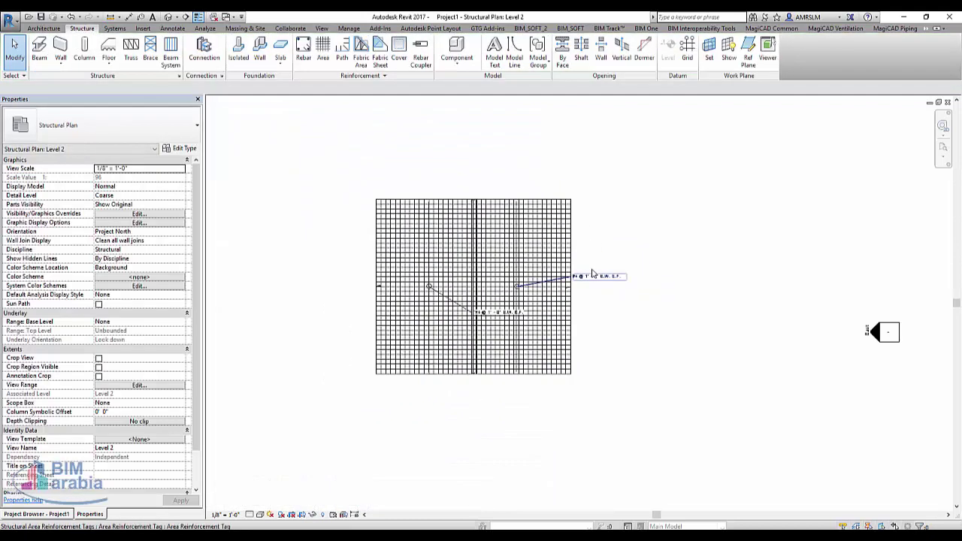
left_click_drag(630, 188, 358, 407)
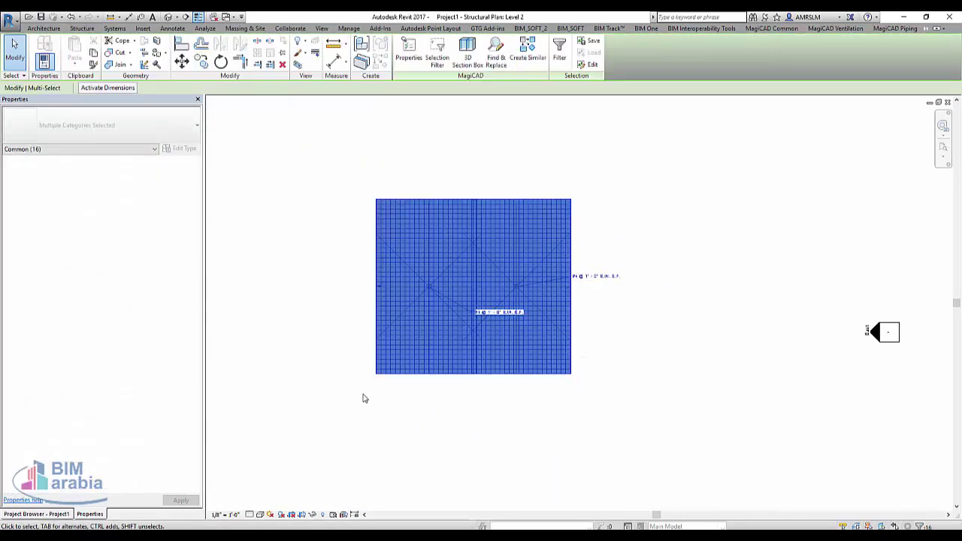
key("Delete")
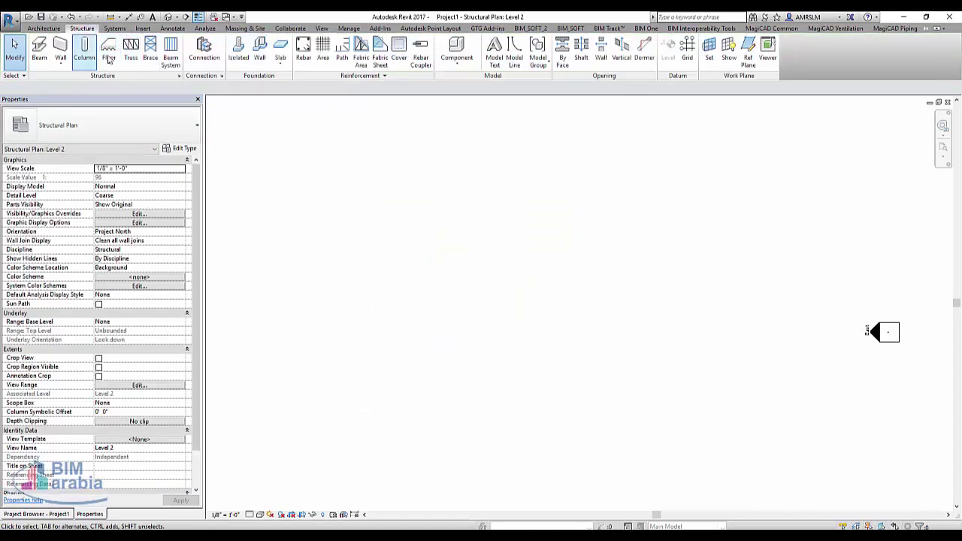
- Sketch a rectangular structural floor with a 15'-6" by 19'-0" rectangular opening inside
left_click(105, 64)
left_click(120, 76)
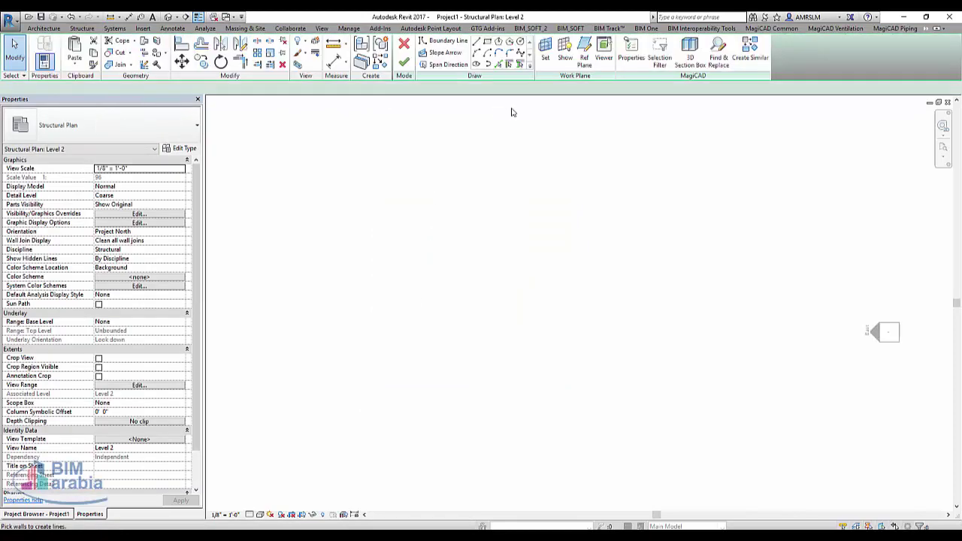
left_click(487, 42)
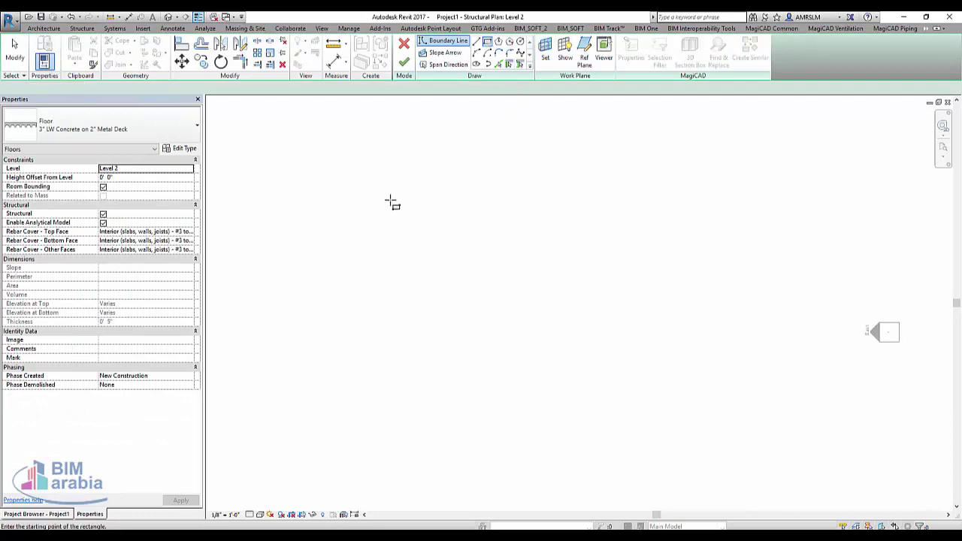
left_click(389, 201)
left_click(664, 454)
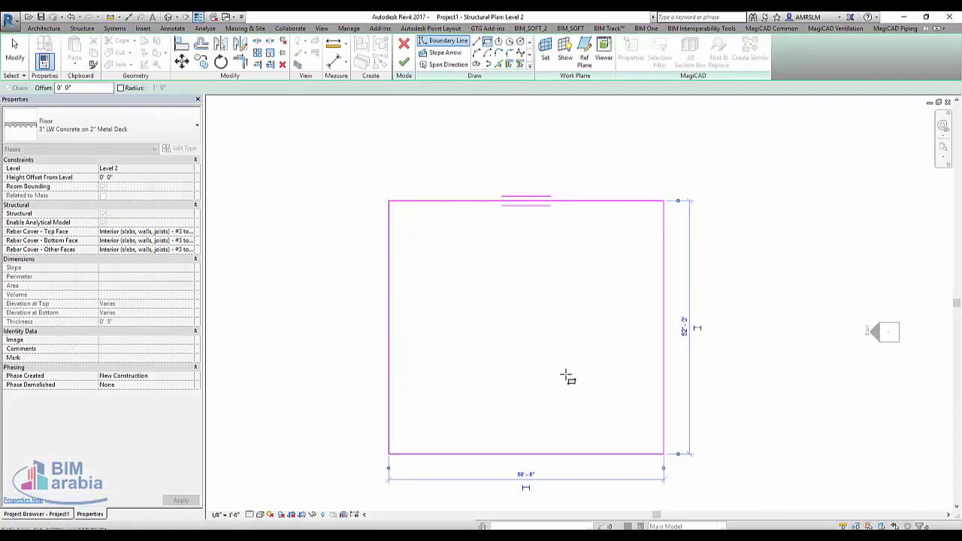
left_click(490, 278)
left_click(566, 371)
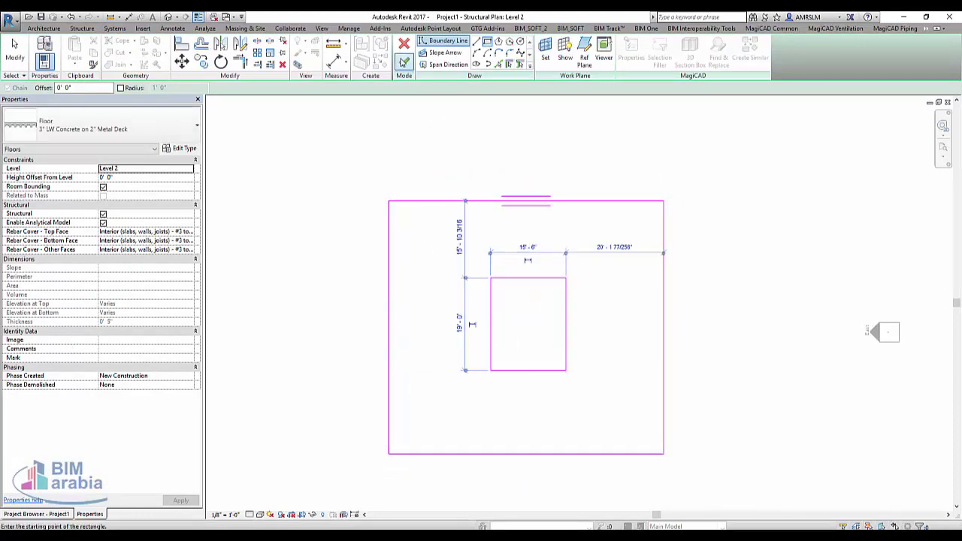
left_click(404, 61)
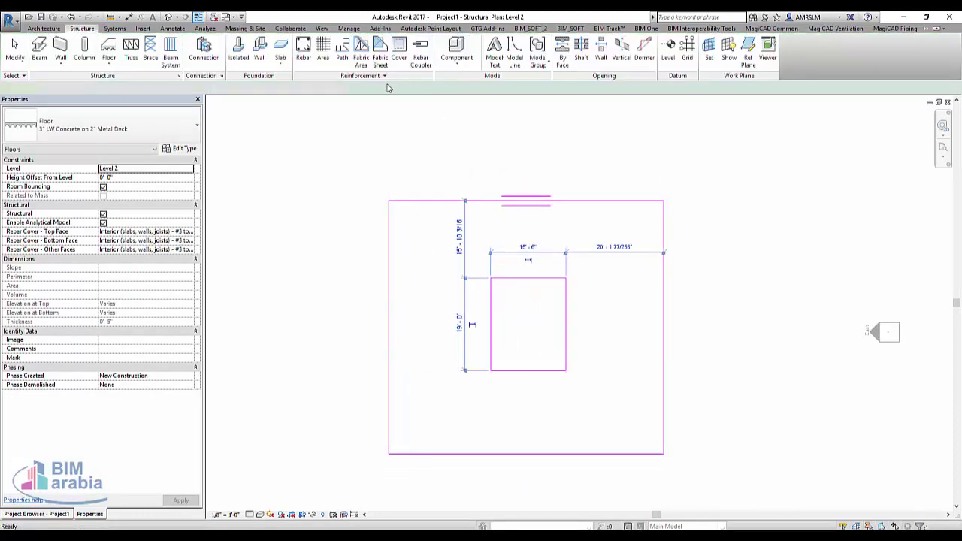
left_click(428, 147)
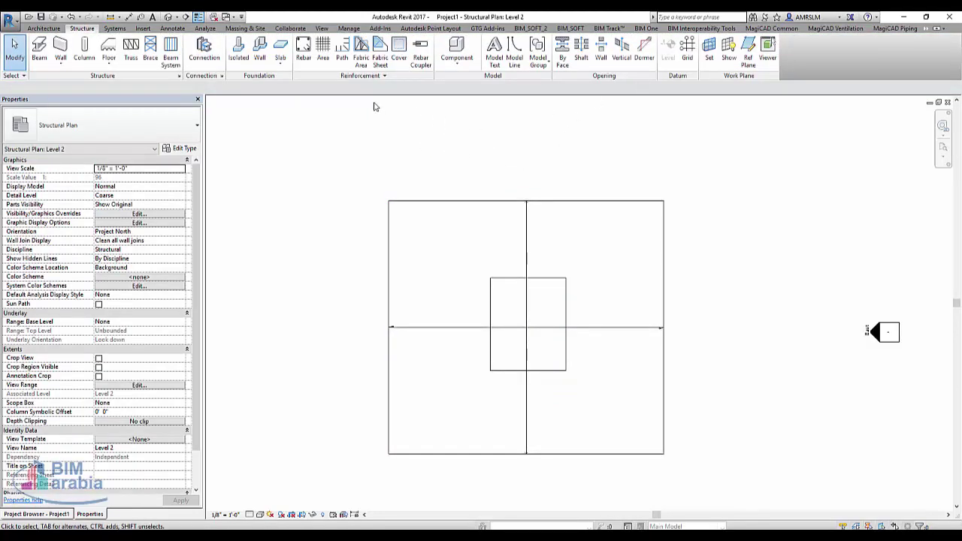
- Add area reinforcement to the new floor with a rectangular boundary matching the floor's corners
left_click(323, 53)
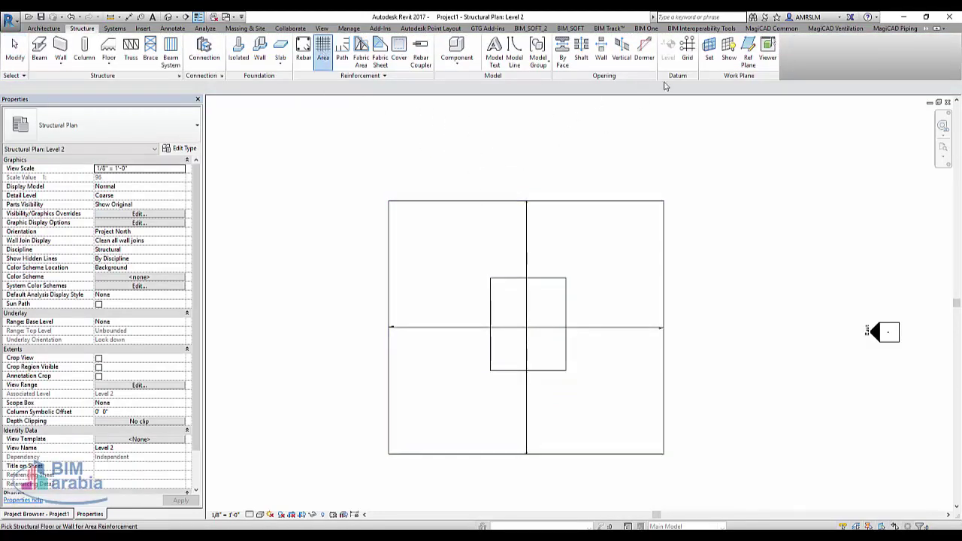
left_click(542, 202)
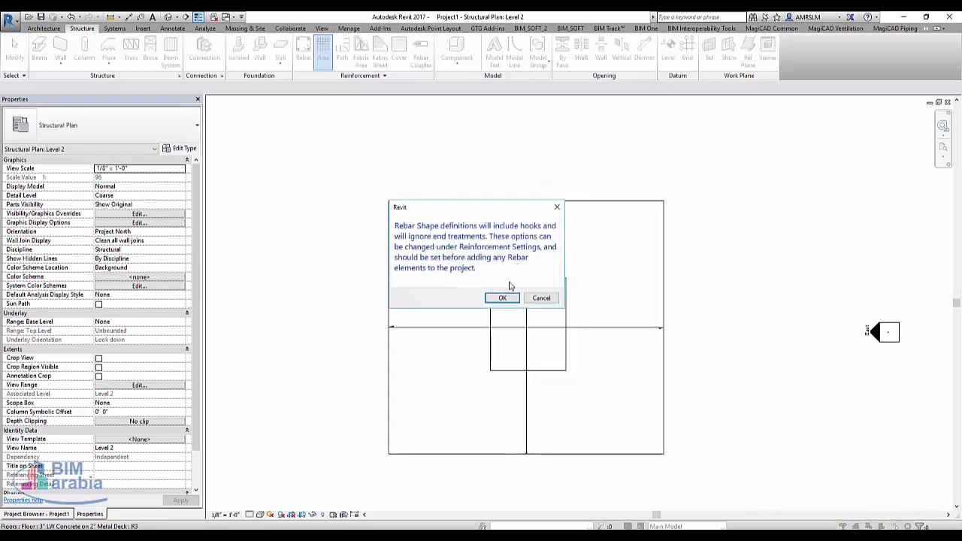
key("Return")
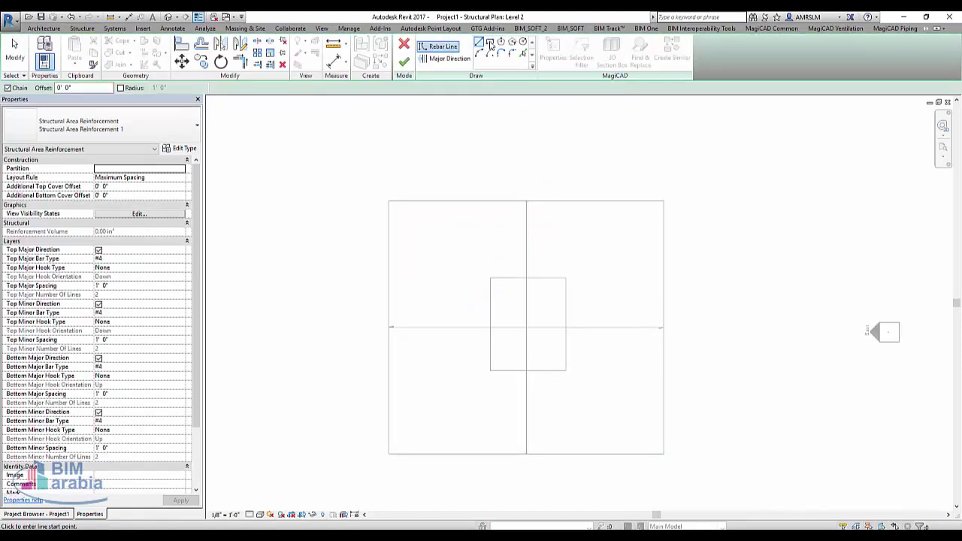
left_click(489, 44)
left_click(389, 201)
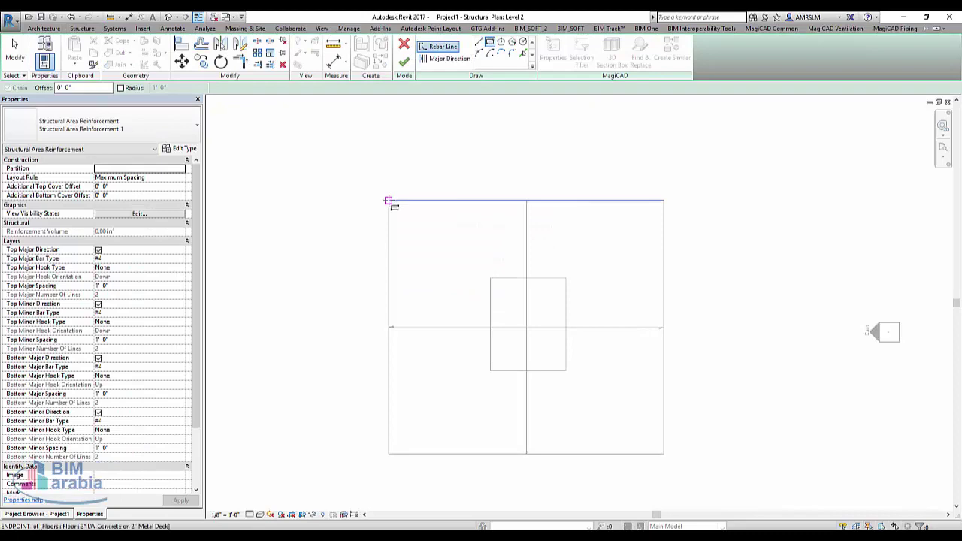
left_click(663, 455)
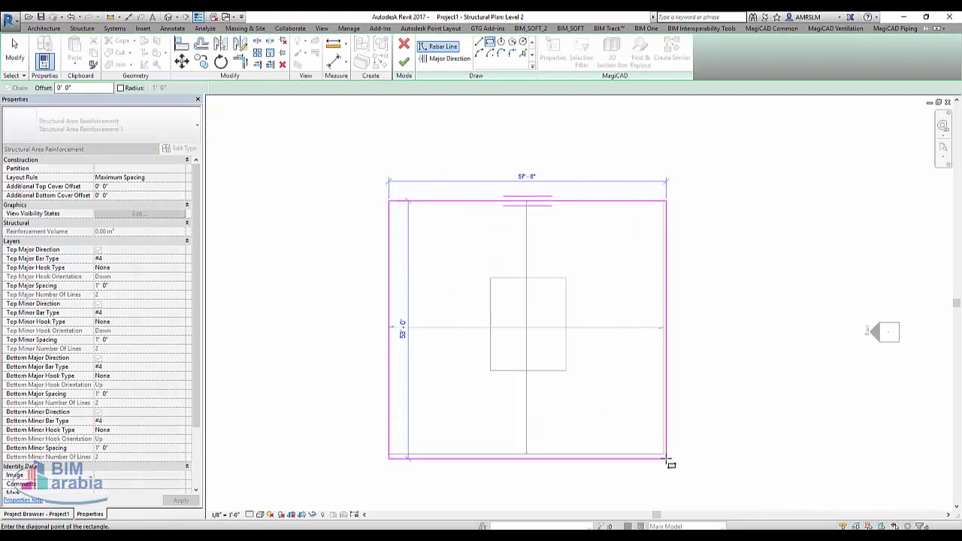
left_click(404, 61)
scroll(524, 302, "up", 3)
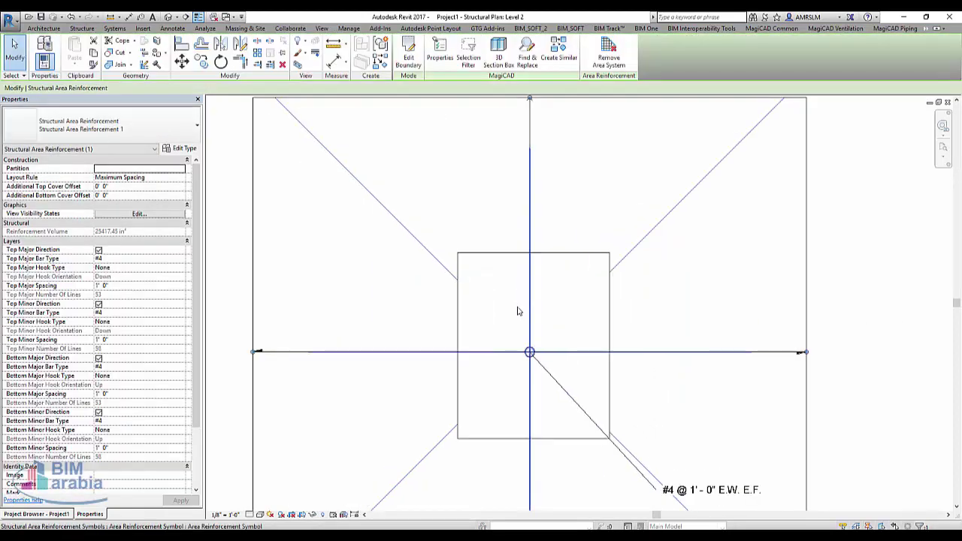
- Window-select the floor and filter the selection to Structural Area Reinforcement and Structural Rebar
left_click(458, 329)
scroll(461, 288, "down", 3)
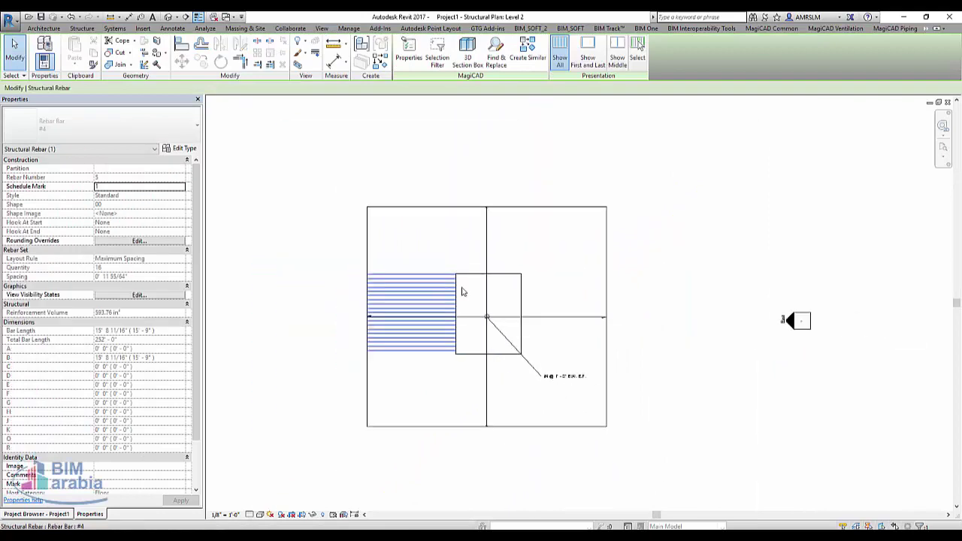
left_click(662, 149)
left_click_drag(663, 148, 350, 346)
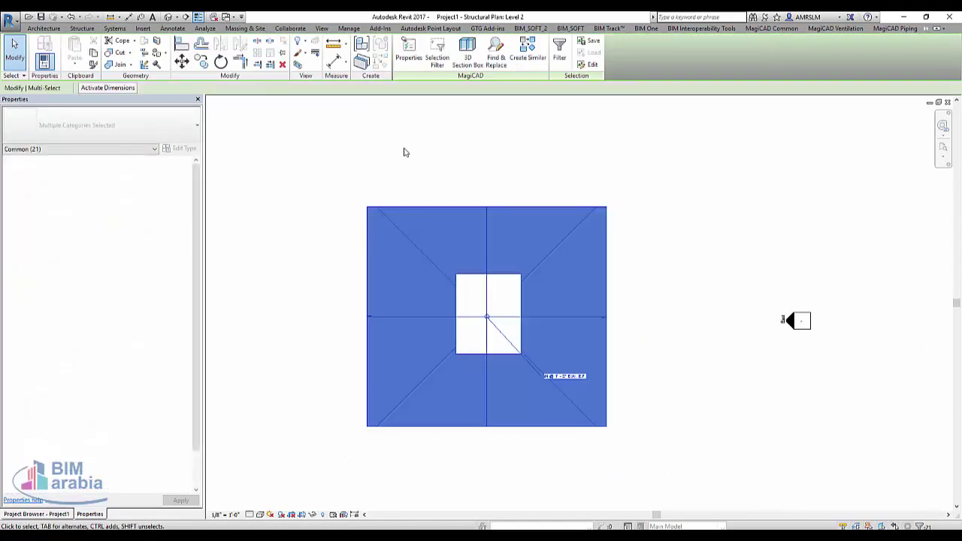
left_click(560, 53)
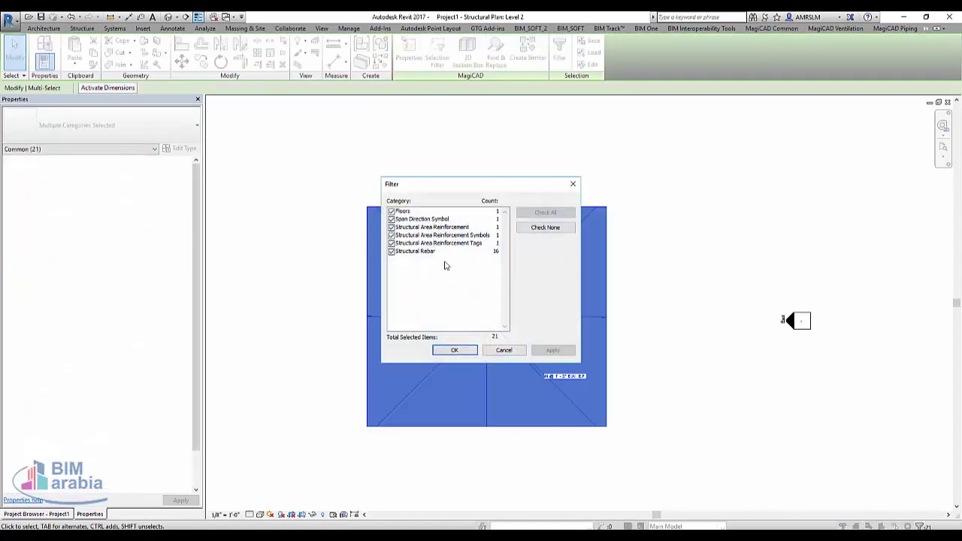
left_click(554, 228)
left_click(447, 228)
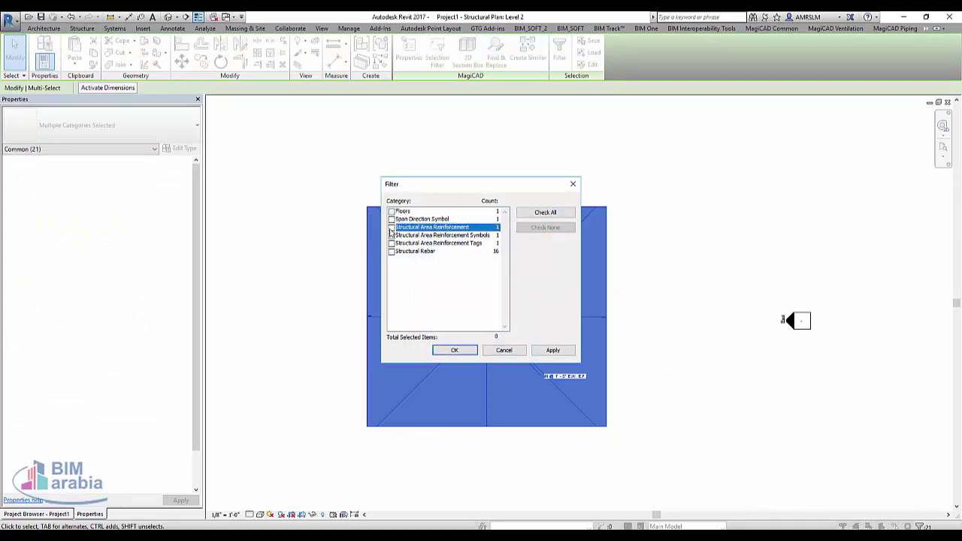
left_click(391, 227)
left_click(394, 253)
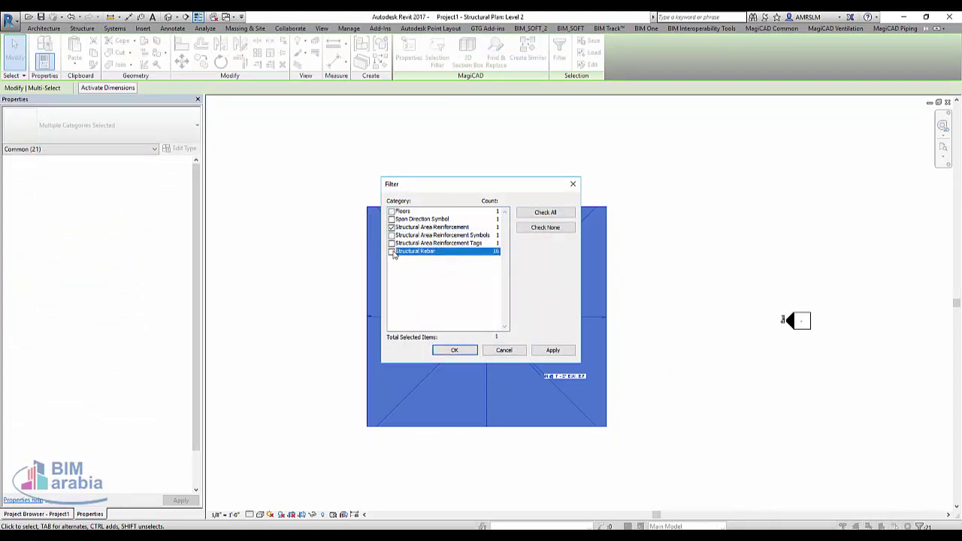
left_click(456, 351)
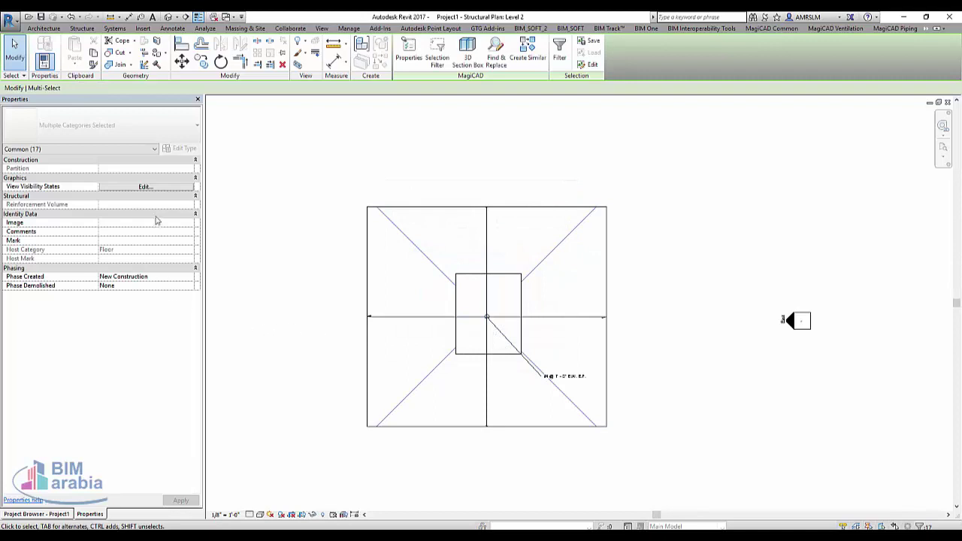
- Set rebar to View unobscured and View as solid in 3D views, and View unobscured in Level 2
left_click(146, 187)
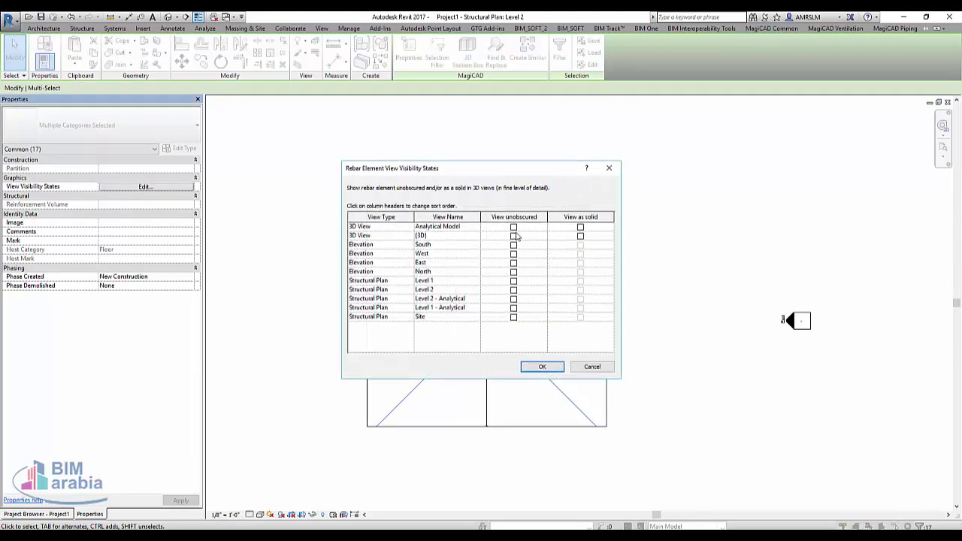
left_click(514, 237)
left_click(580, 236)
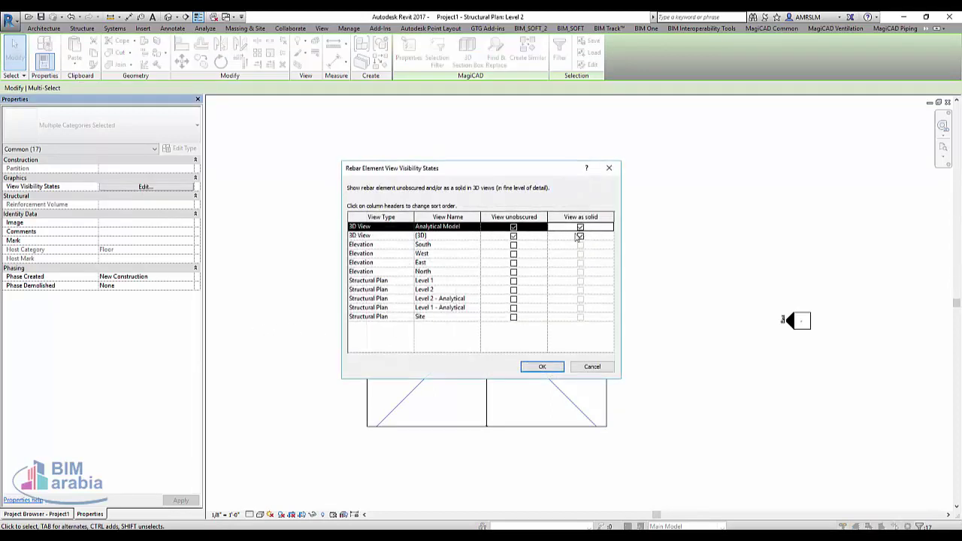
left_click(406, 289)
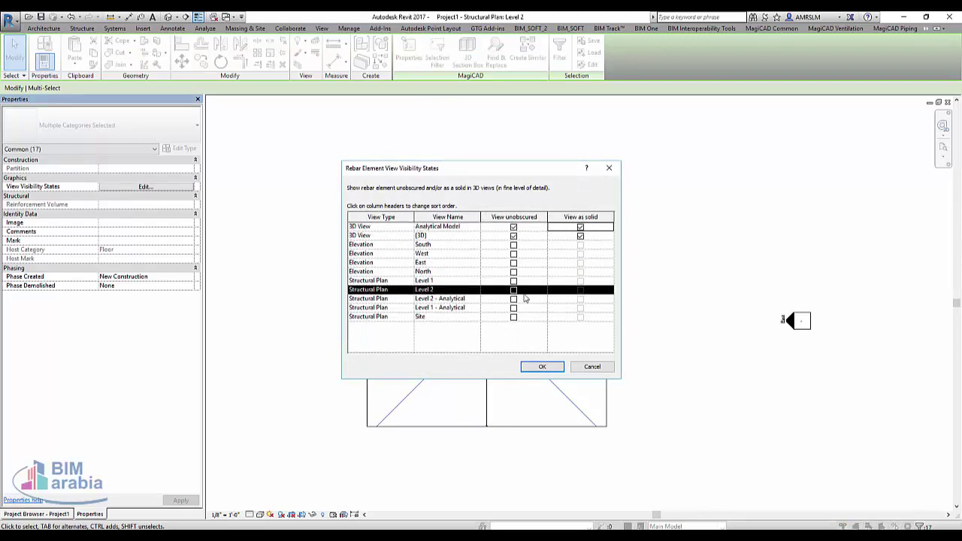
left_click(514, 289)
left_click(541, 366)
- Confirm the rebar visibility changes and shift the plan so the reinforced floor sits upper left
left_click(510, 457)
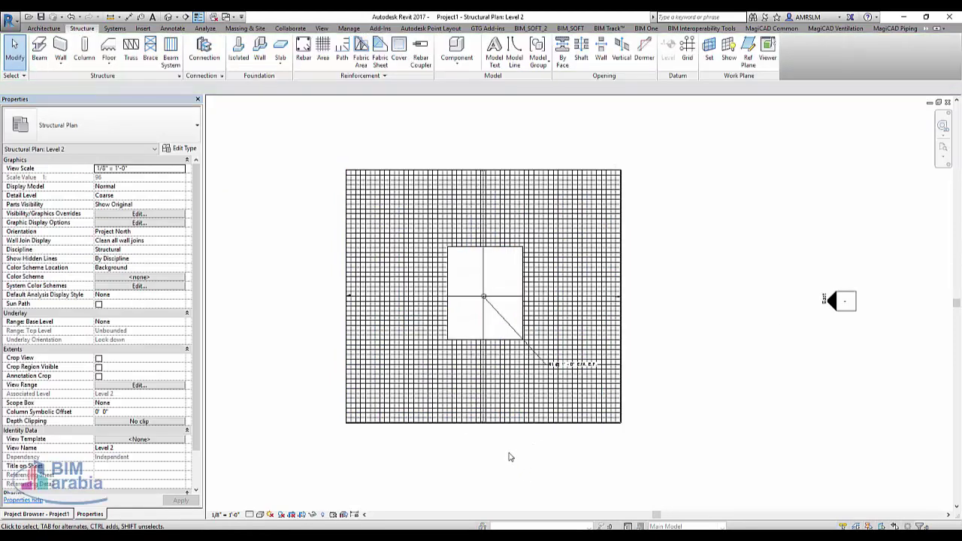
scroll(509, 457, "up", 2)
scroll(506, 381, "down", 2)
scroll(506, 383, "down", 1)
scroll(506, 382, "down", 2)
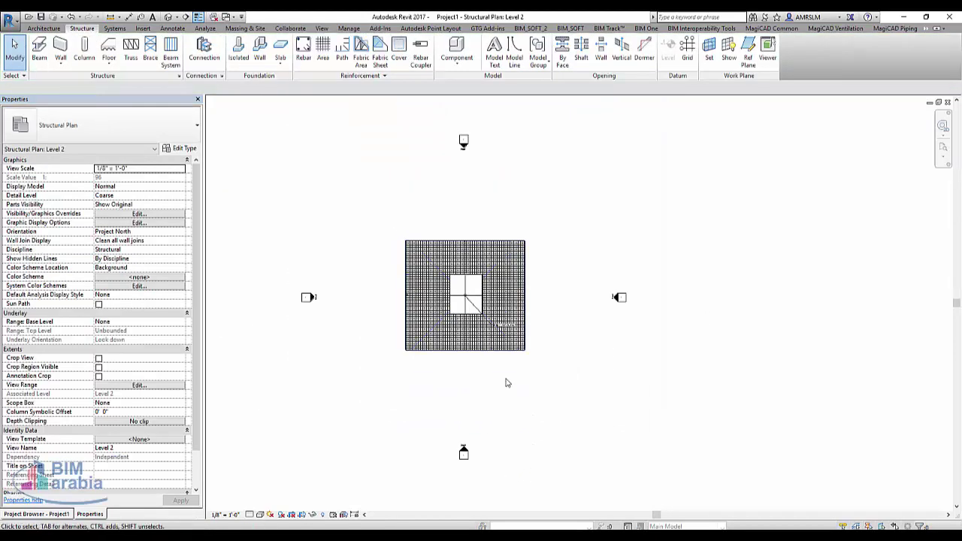
middle_click_drag(506, 383, 467, 359)
scroll(467, 358, "up", 2)
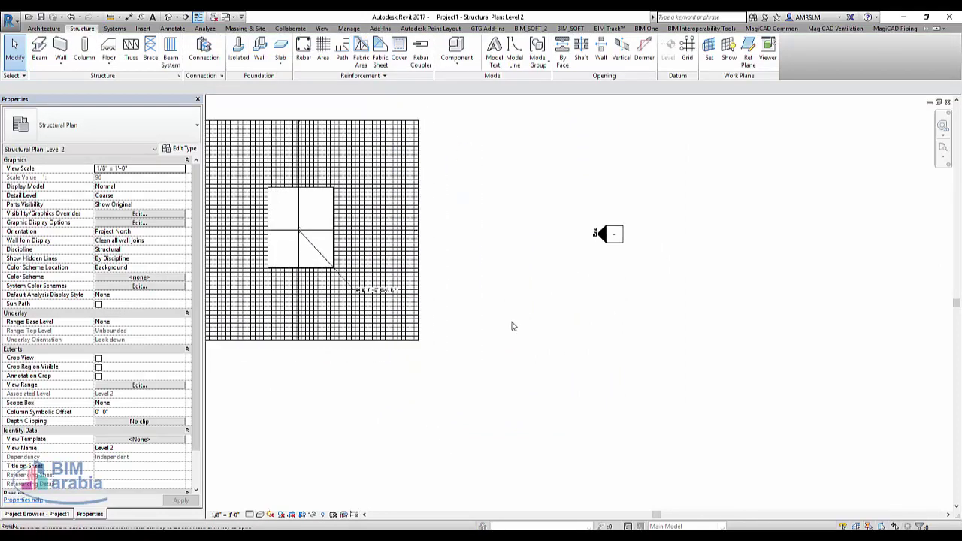
- Sketch a 54'-0" by 43'-6" rectangular floor with the SB shortcut and finish it
key("s")
key("b")
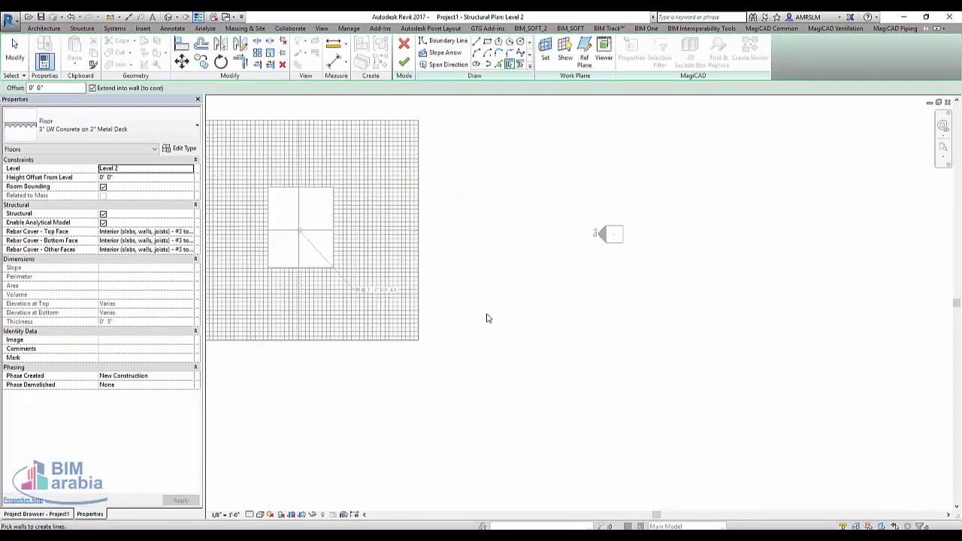
left_click(487, 43)
left_click(474, 286)
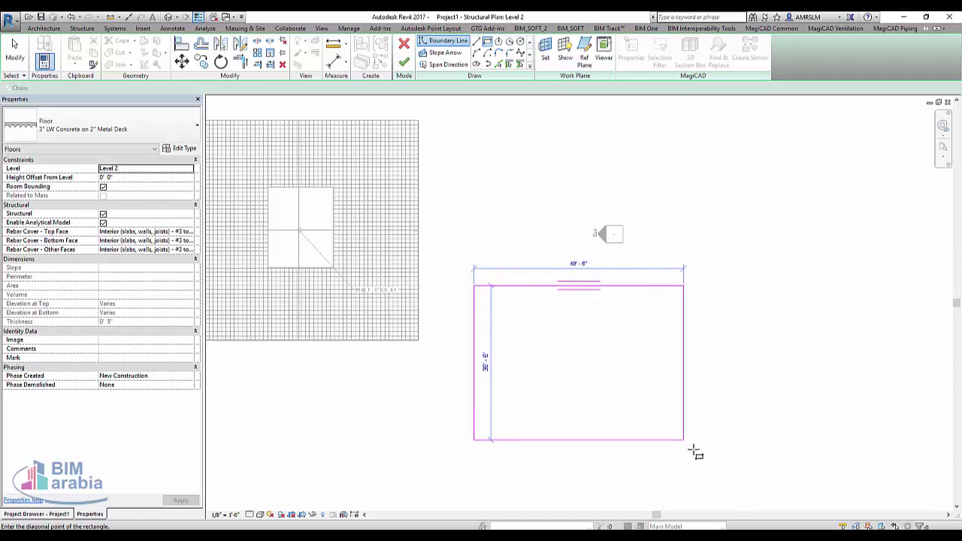
left_click(703, 470)
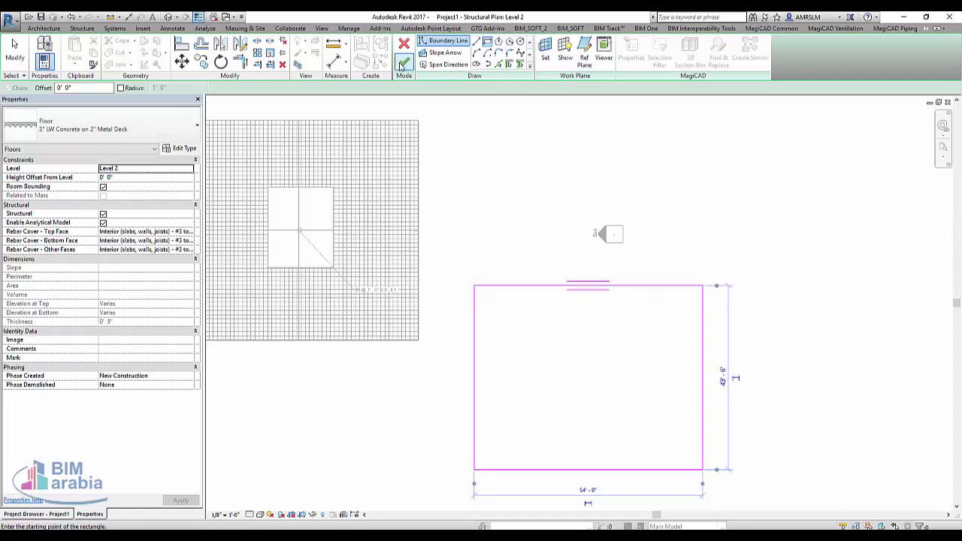
left_click(404, 62)
left_click(510, 190)
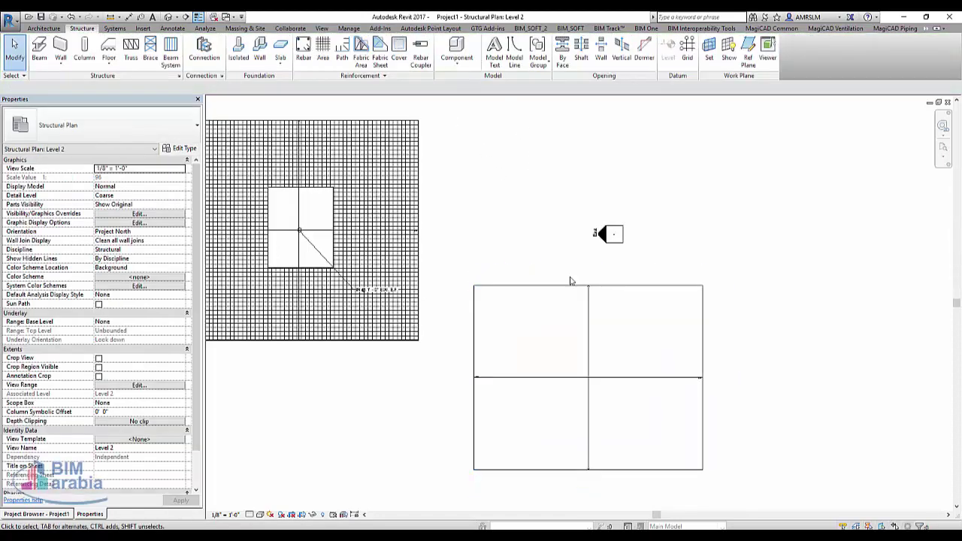
- Add area reinforcement to the new floor bounded by its outline plus a small inner rectangle
left_click(630, 286)
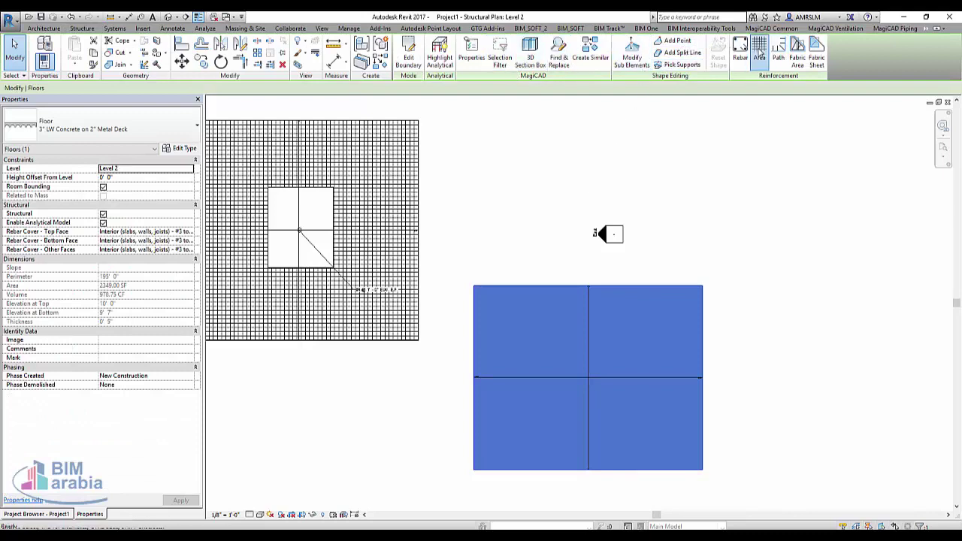
left_click(759, 51)
left_click(490, 41)
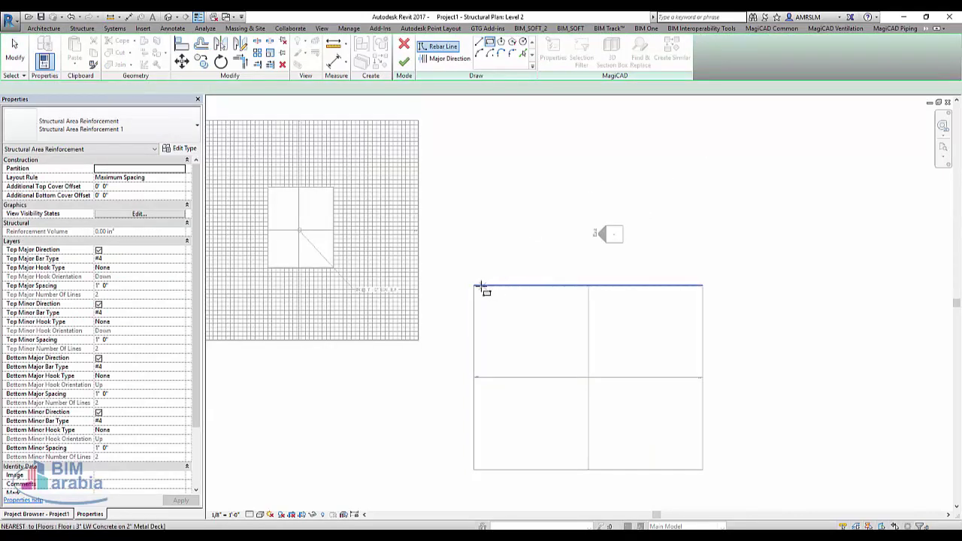
left_click(474, 286)
left_click(703, 470)
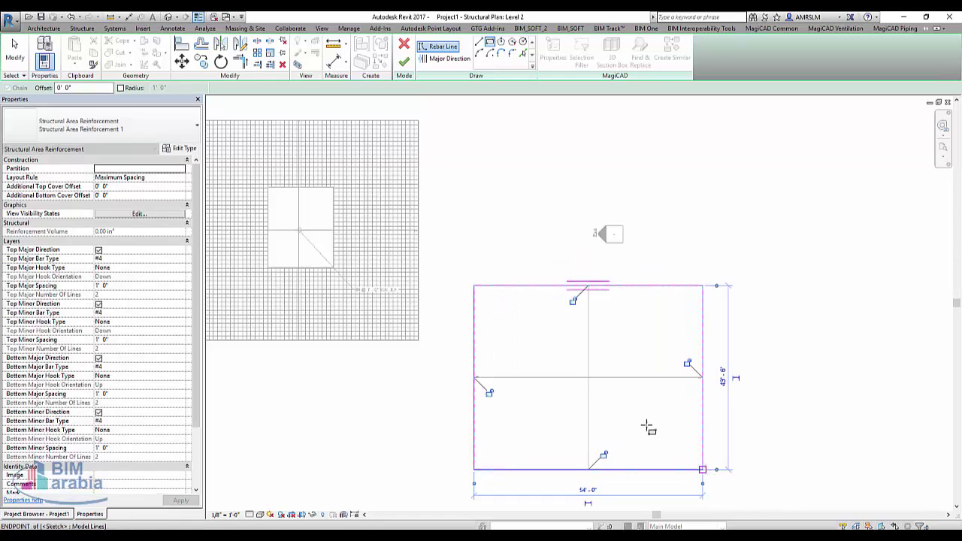
left_click(588, 377)
left_click(648, 342)
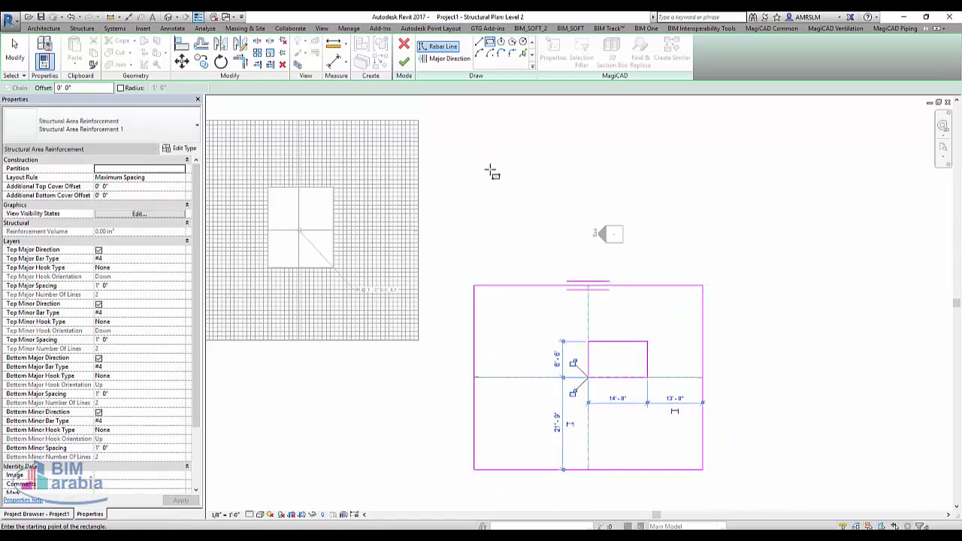
left_click(404, 62)
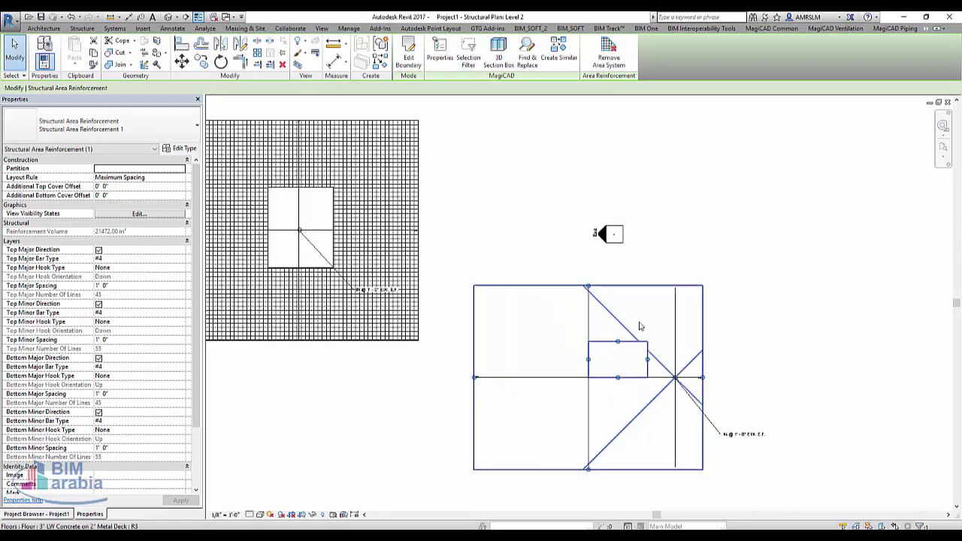
- Inspect the new rebar sets by selecting the right, bottom-middle and left ones, then clear the selection
left_click(668, 328)
left_click(636, 430)
left_click(548, 430)
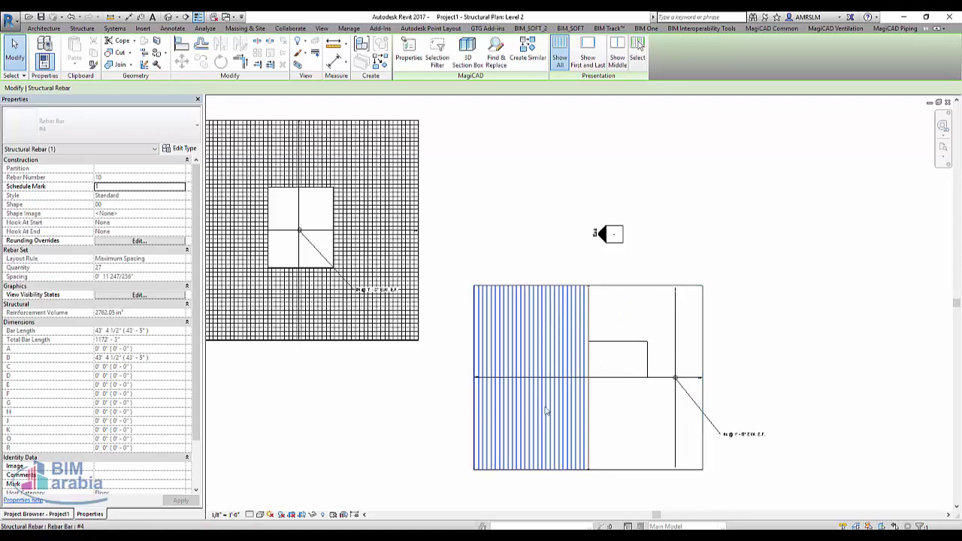
key("Escape")
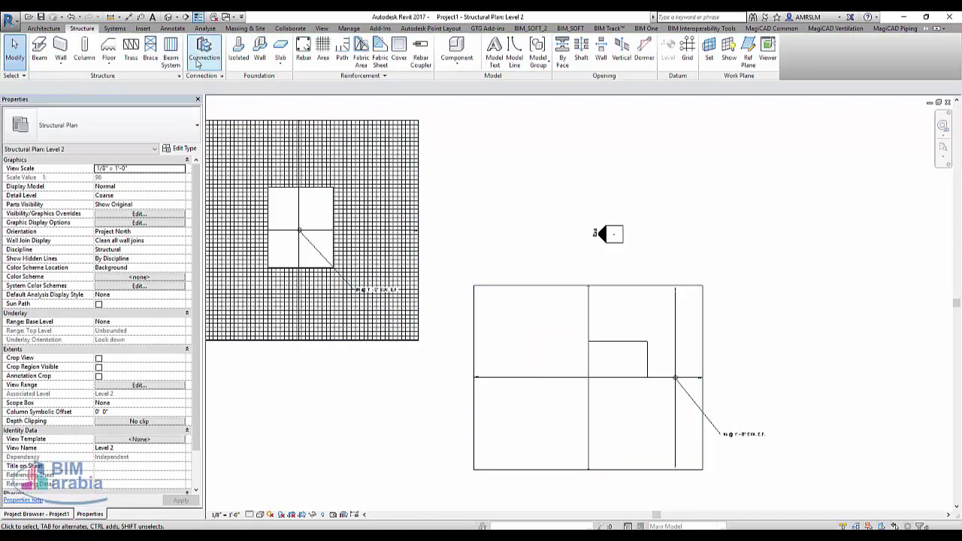
- Open Reinforcement Settings and view the Area Reinforcement tag abbreviations like (T), (B), E.W., E.F
left_click(382, 76)
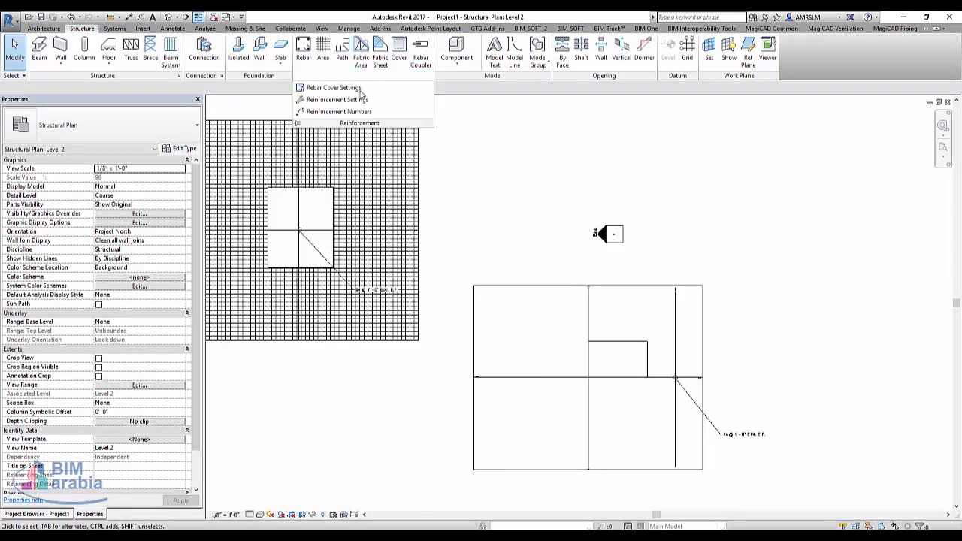
left_click(361, 104)
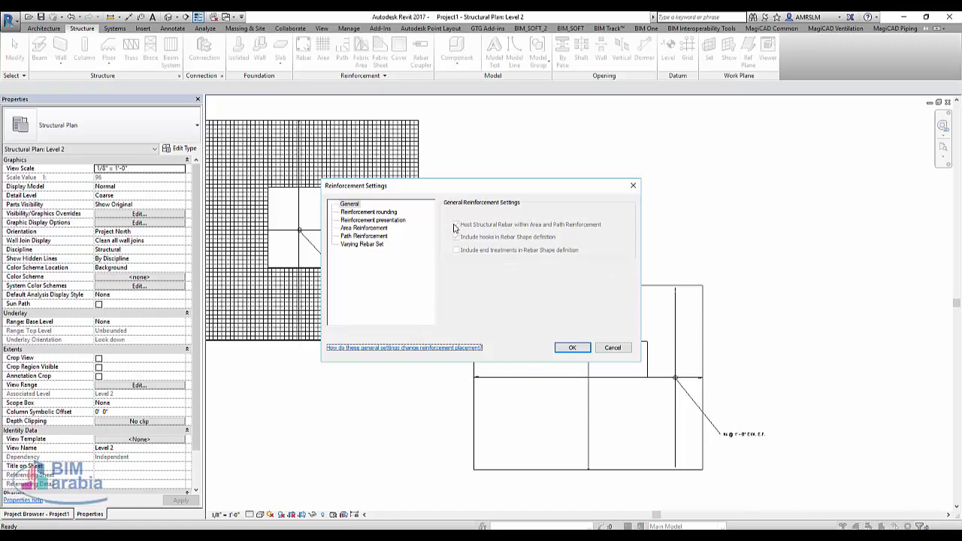
left_click(369, 230)
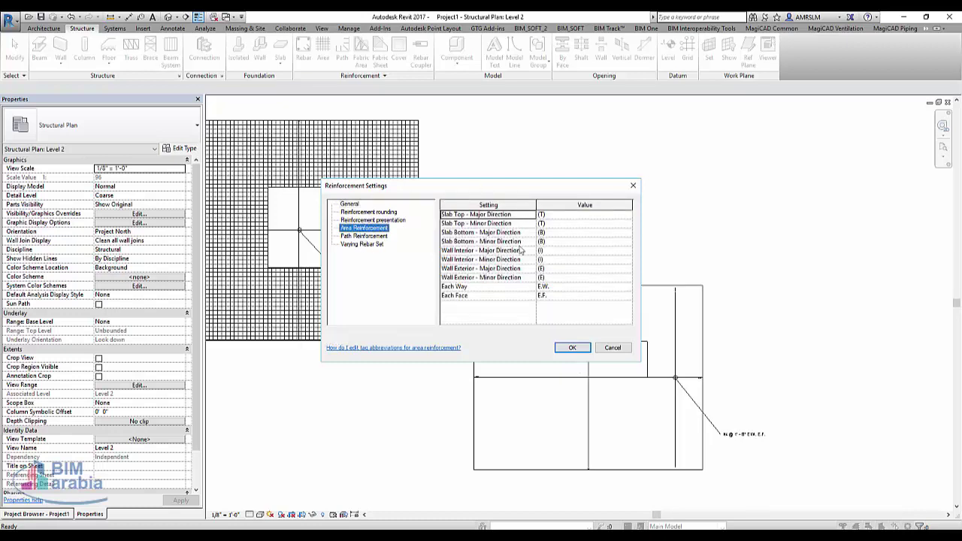